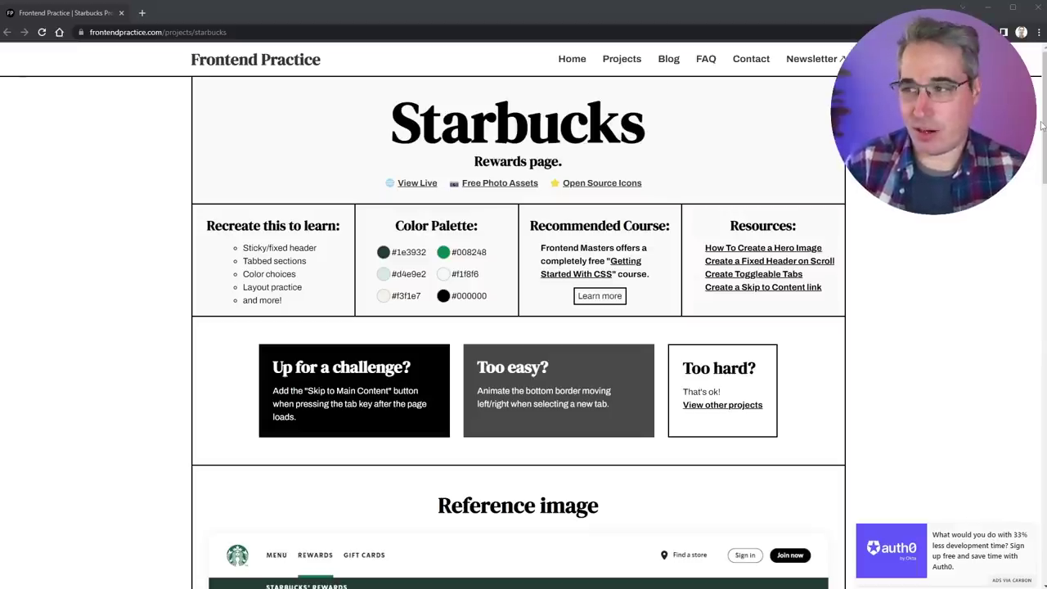
Step: Scroll the Starbucks rewards project page down to the Reference image section
mouse_move(1044, 120)
left_mouse_down()
mouse_move(1043, 173)
mouse_move(1043, 121)
left_mouse_up()
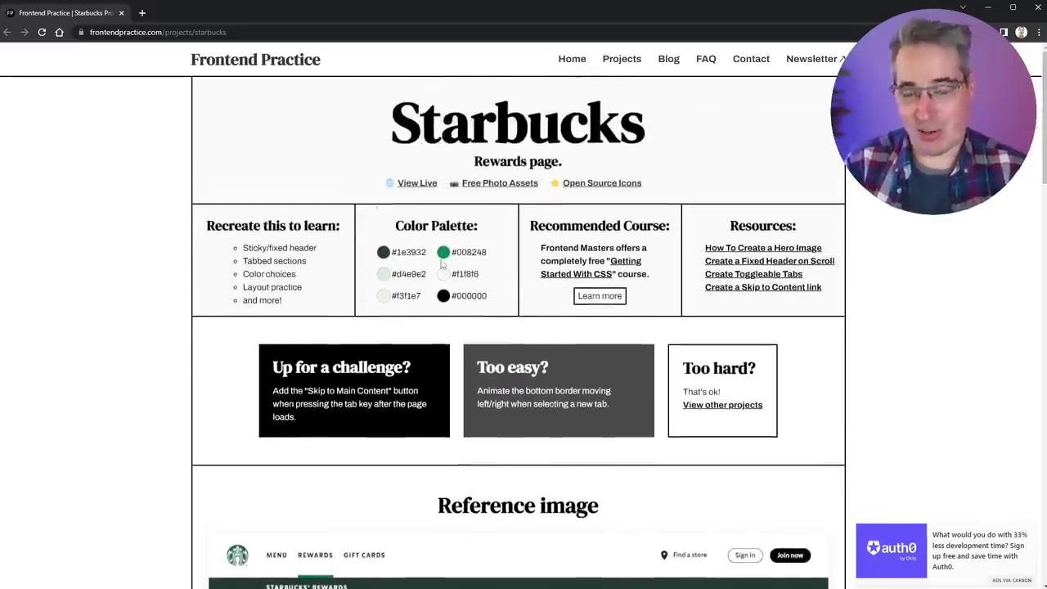
Step: Scroll through the Starbucks reference design, then bring the Paint screenshot window into view
scroll(1037, 200, "down", 5)
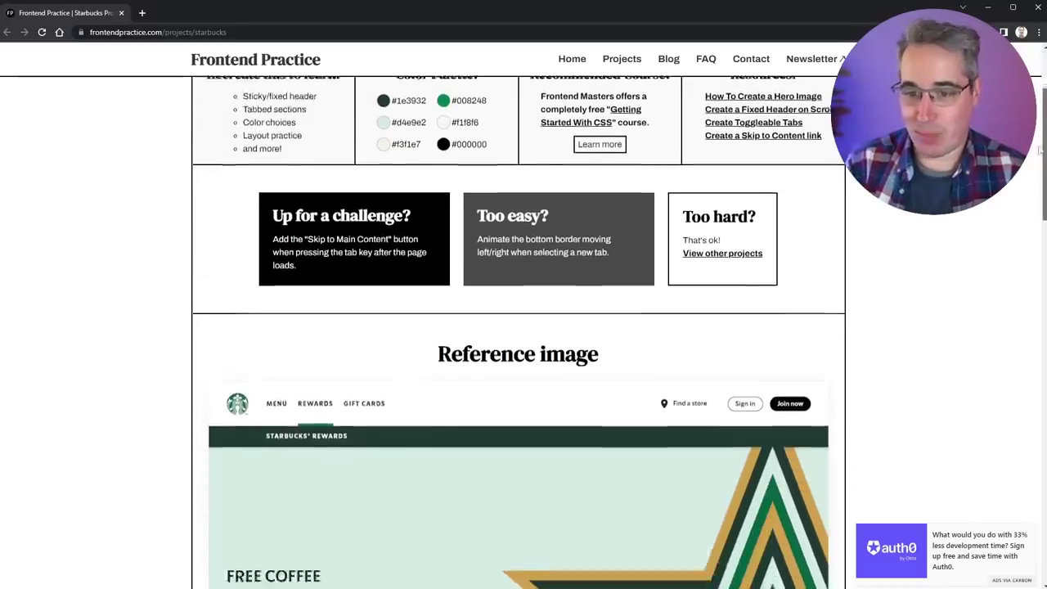
left_click_drag(1037, 201, 1027, 496)
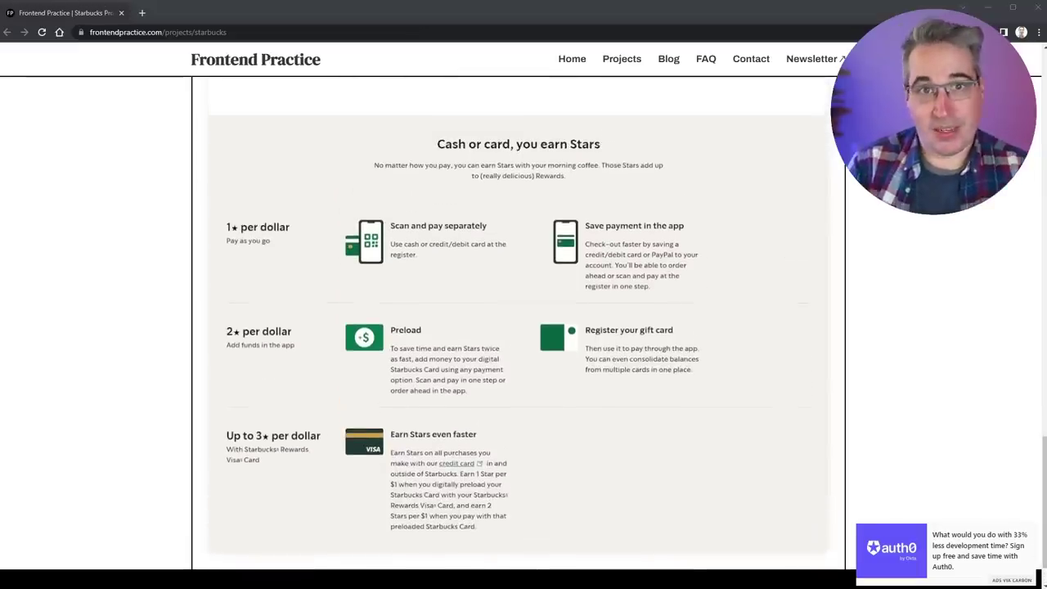
mouse_move(622, 576)
left_mouse_down()
mouse_move(624, 155)
mouse_move(601, 50)
mouse_move(523, 36)
mouse_move(523, 2)
left_mouse_up()
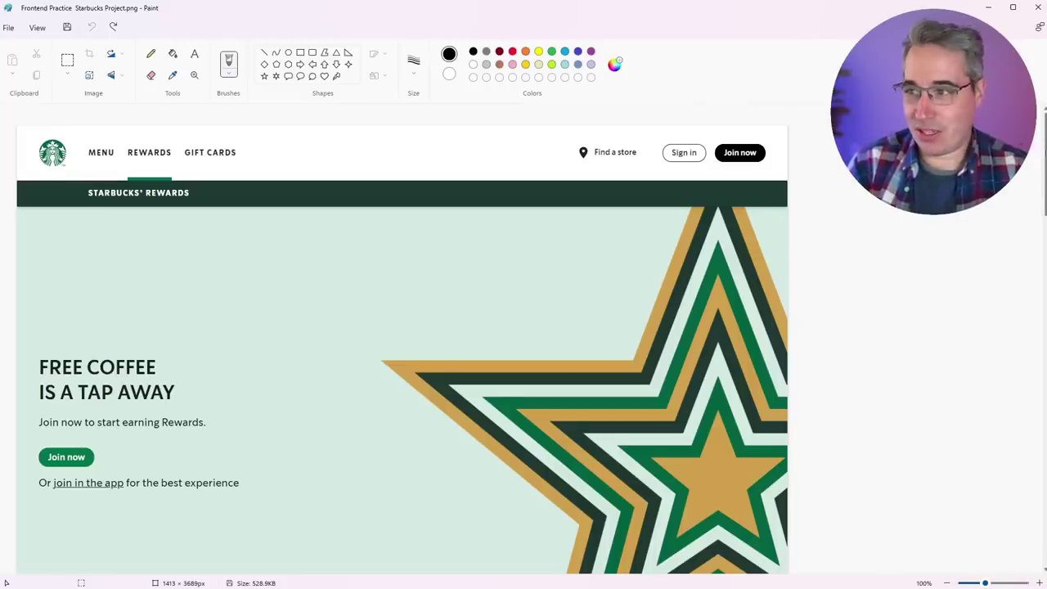
scroll(1035, 325, "down", 10)
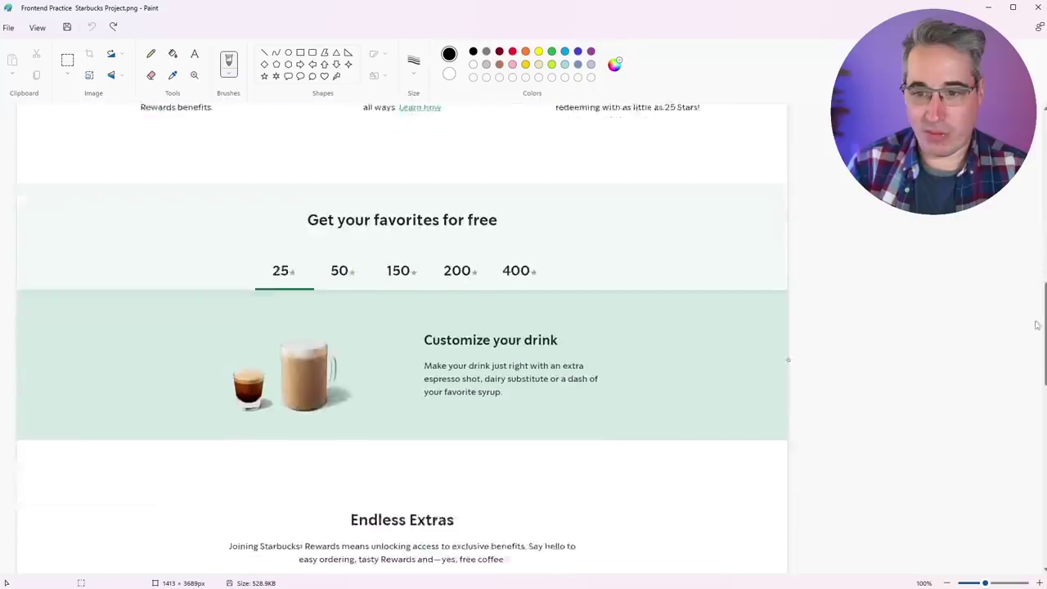
left_click_drag(1035, 325, 1032, 158)
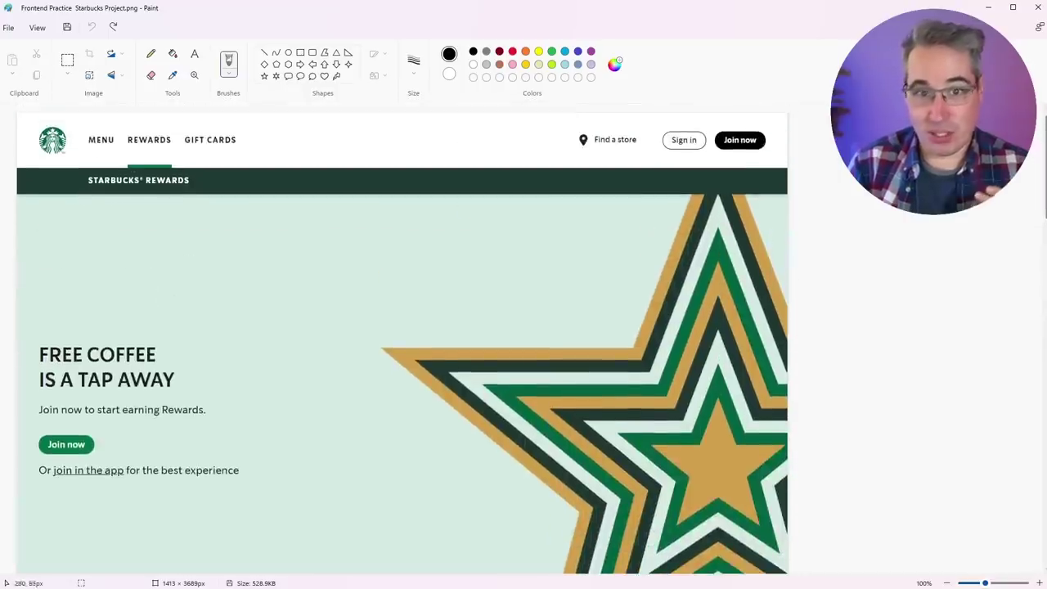
scroll(111, 393, "down", 3)
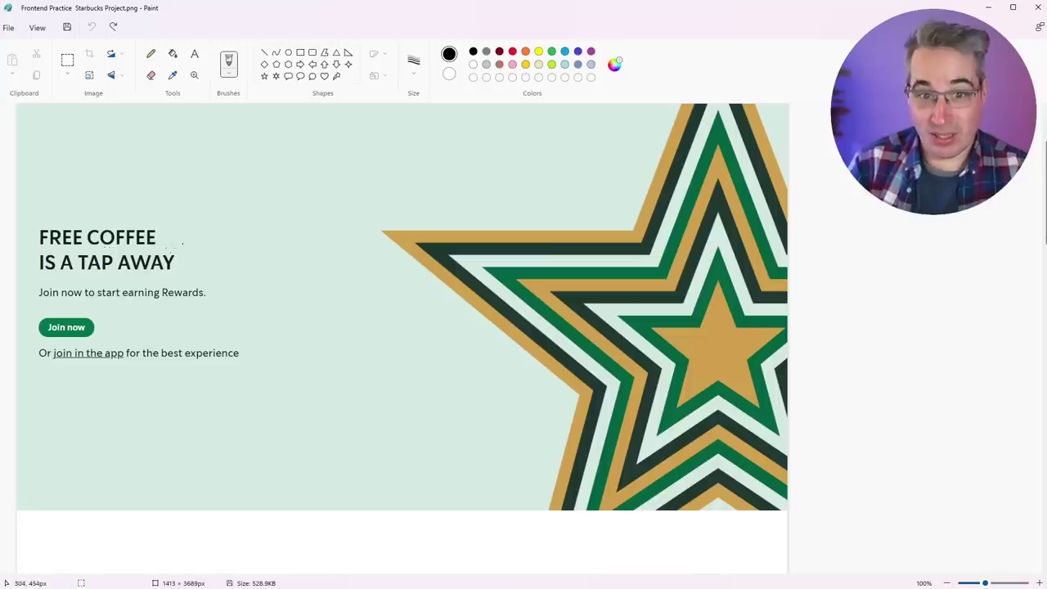
scroll(312, 302, "down", 3)
mouse_move(1037, 221)
left_mouse_down()
mouse_move(1044, 341)
mouse_move(1043, 238)
left_mouse_up()
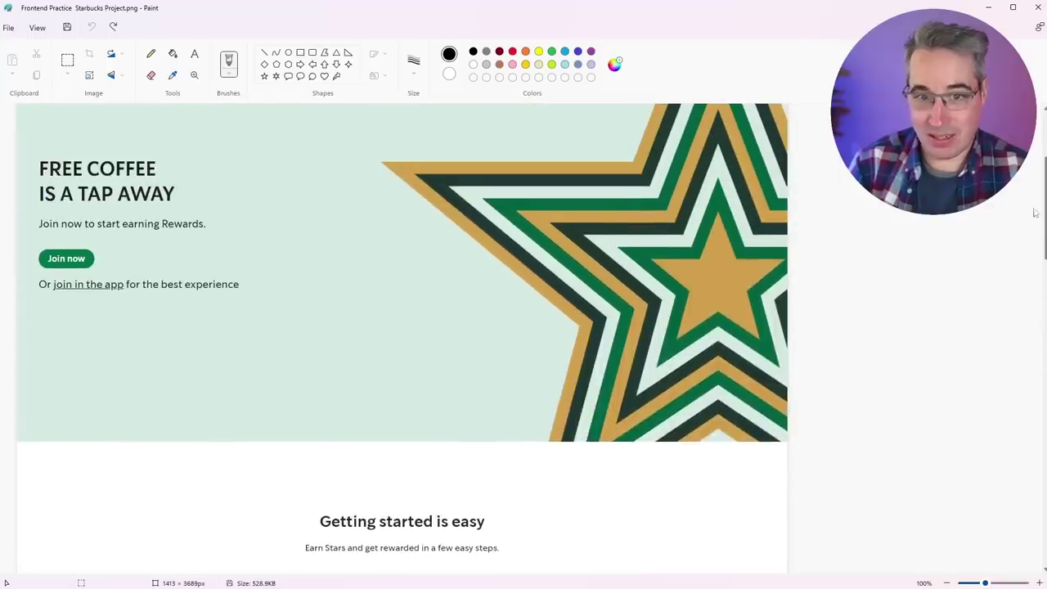
Step: In red, write H1 beside FREE COFFEE and dash the hero paragraph lines
left_click(512, 50)
mouse_move(192, 166)
left_mouse_down()
mouse_move(193, 184)
mouse_move(208, 175)
mouse_move(220, 184)
left_mouse_up()
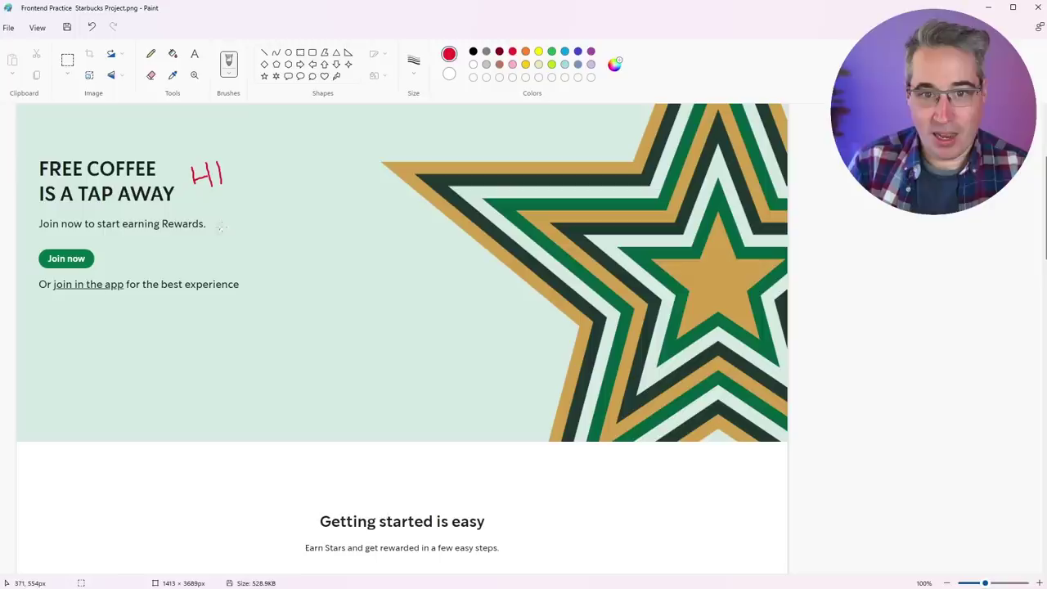
left_click_drag(265, 285, 233, 288)
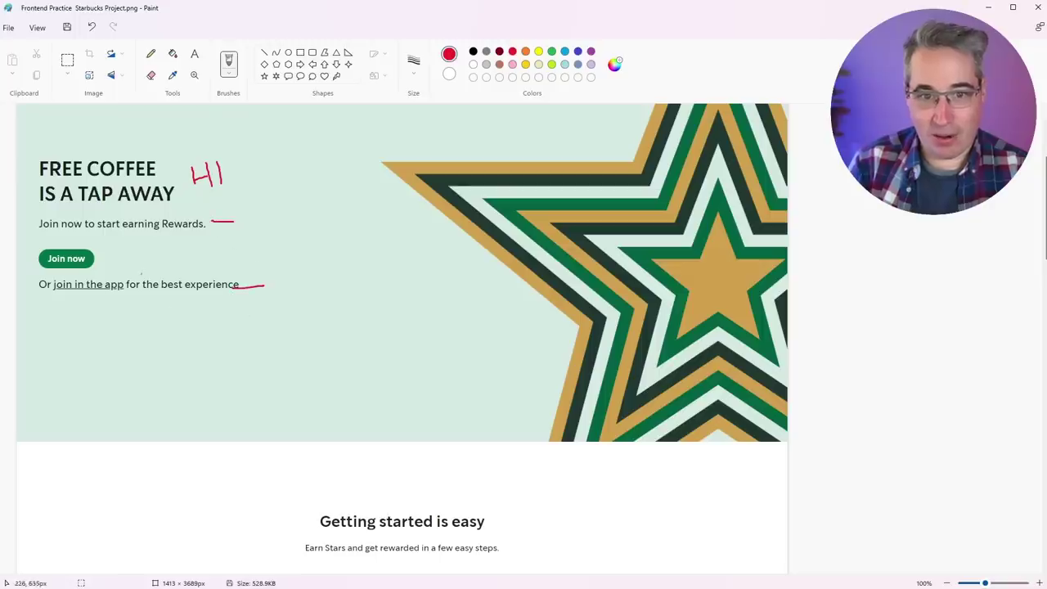
Step: Label 'Getting started is easy' as H2 and link the three step headings as H3s
scroll(1034, 186, "down", 5)
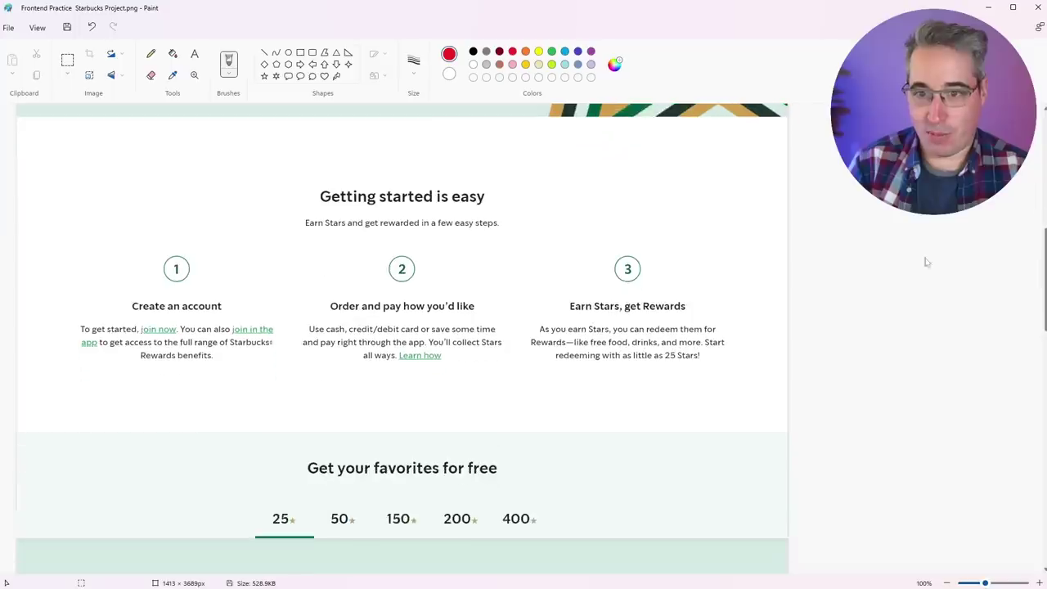
mouse_move(498, 185)
left_mouse_down()
mouse_move(539, 199)
mouse_move(502, 224)
left_mouse_up()
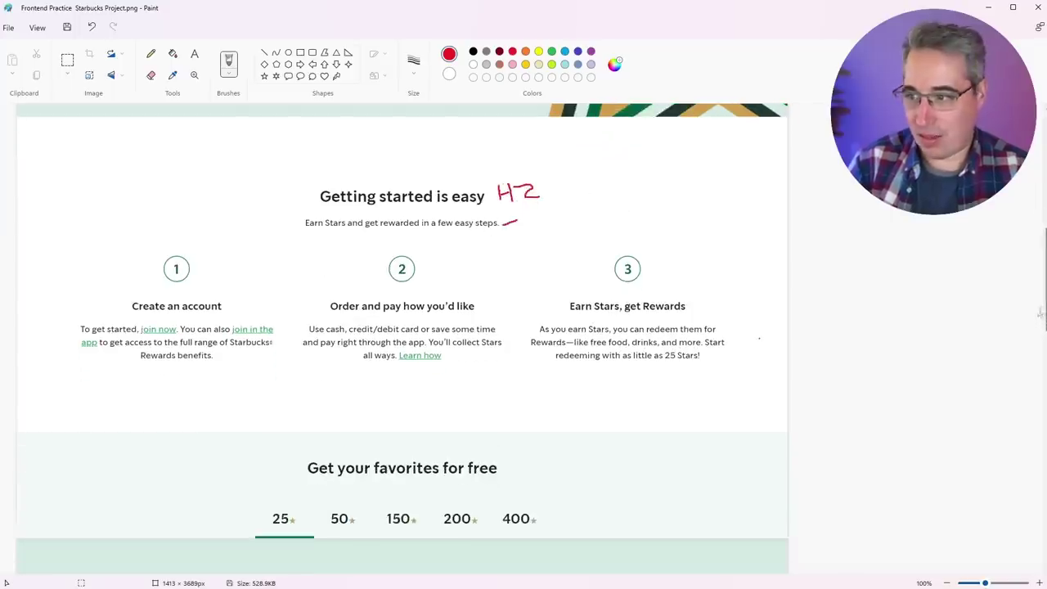
scroll(478, 335, "up", 4)
scroll(556, 244, "down", 4)
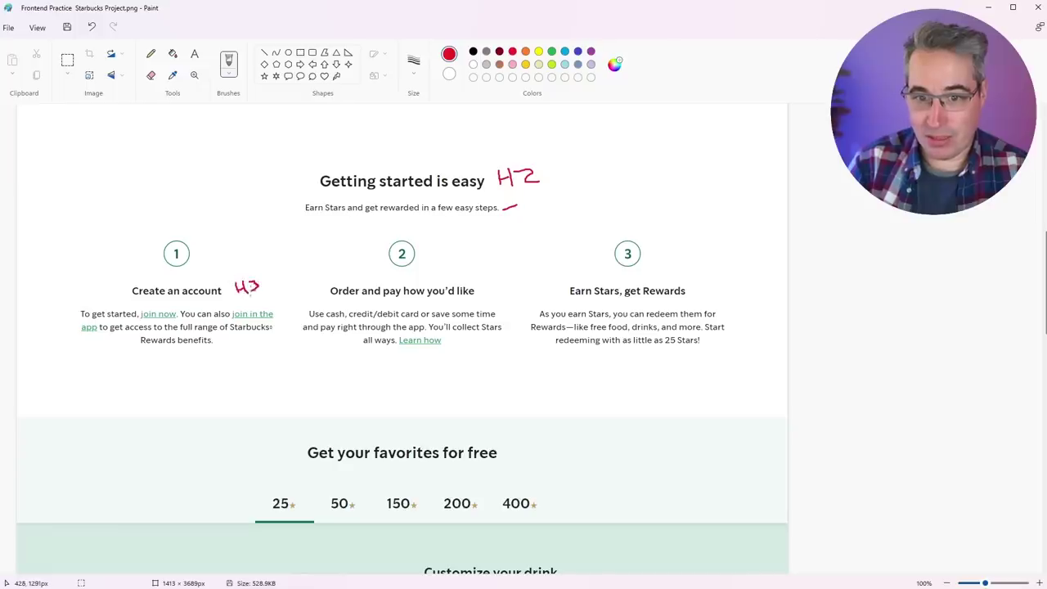
left_click_drag(235, 293, 605, 299)
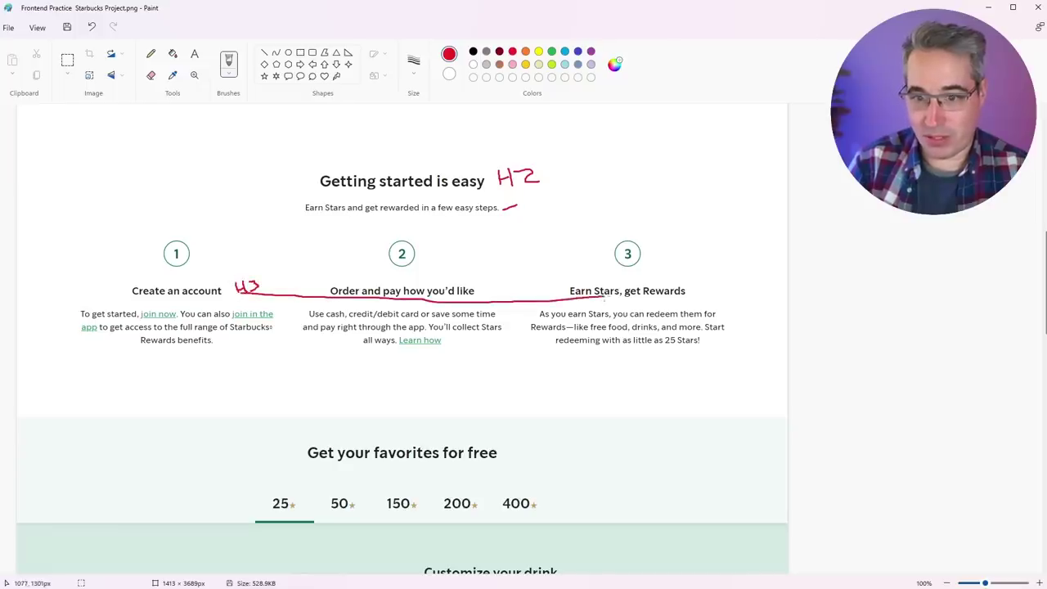
scroll(308, 408, "down", 3)
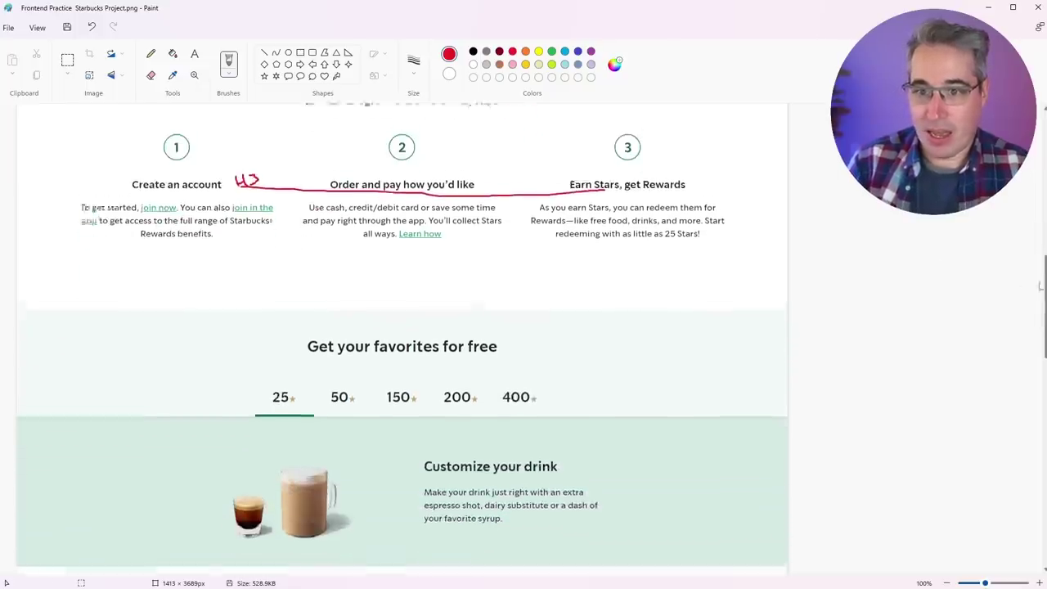
scroll(466, 351, "up", 3)
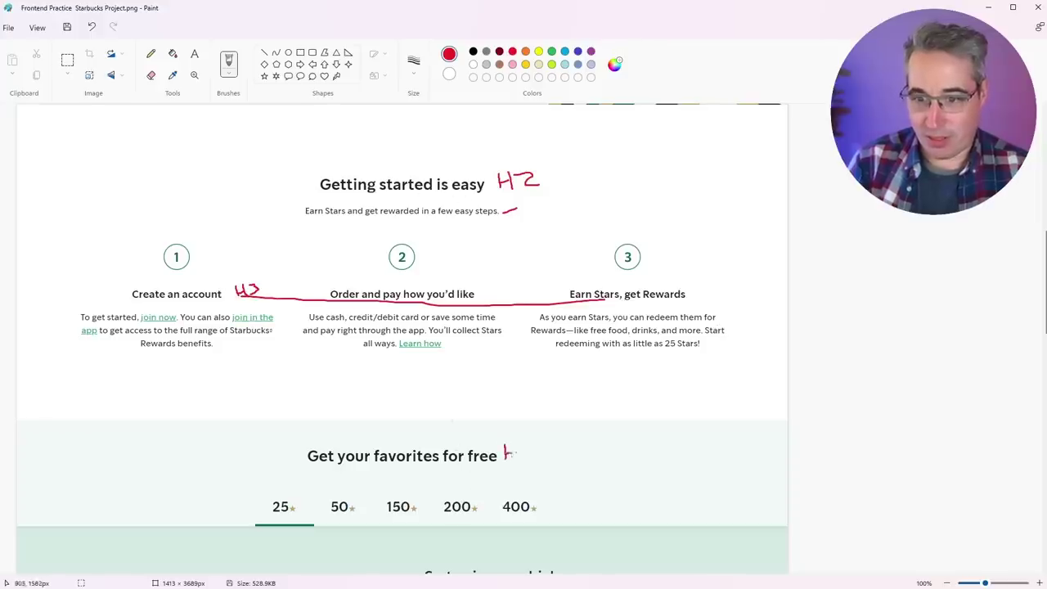
Step: Label 'Get your favorites for free' as H2 and undo the stray mark
mouse_move(513, 441)
left_mouse_down()
mouse_move(513, 464)
mouse_move(537, 462)
left_mouse_up()
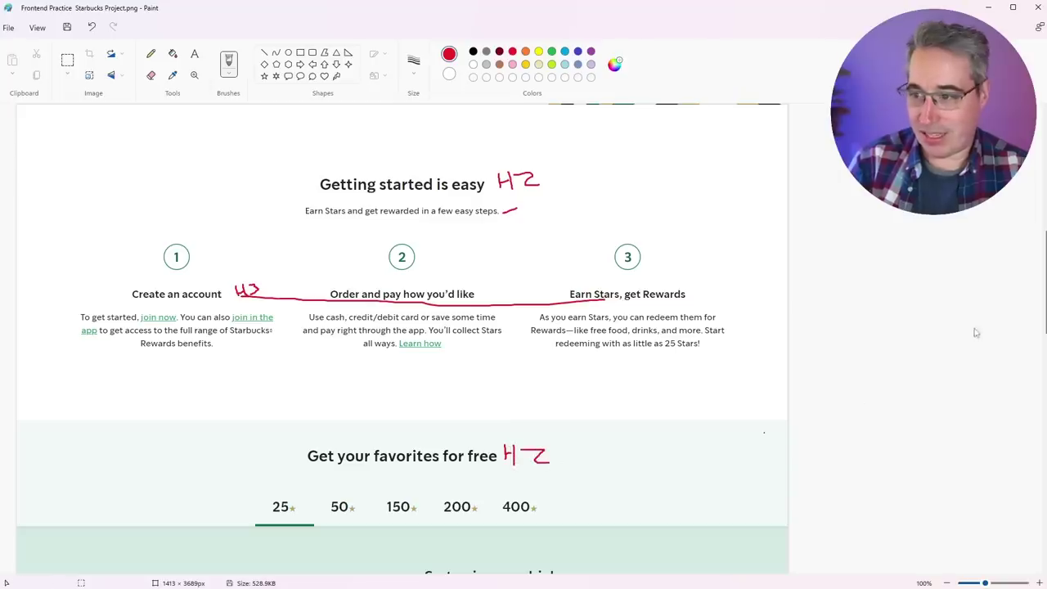
mouse_move(1042, 284)
left_mouse_down()
mouse_move(1037, 331)
mouse_move(1040, 296)
left_mouse_up()
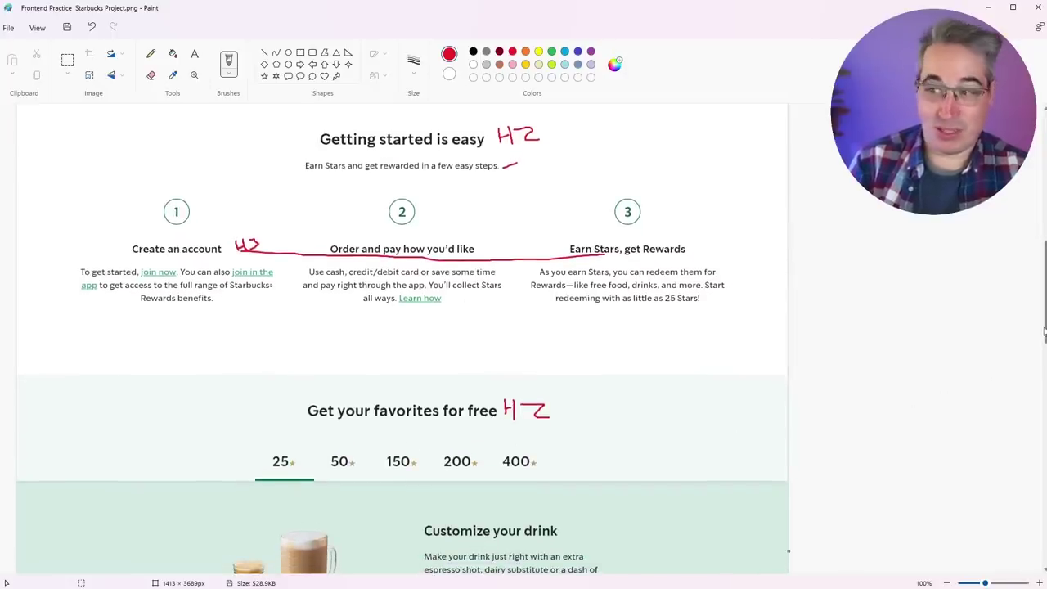
left_click_drag(1045, 333, 1042, 558)
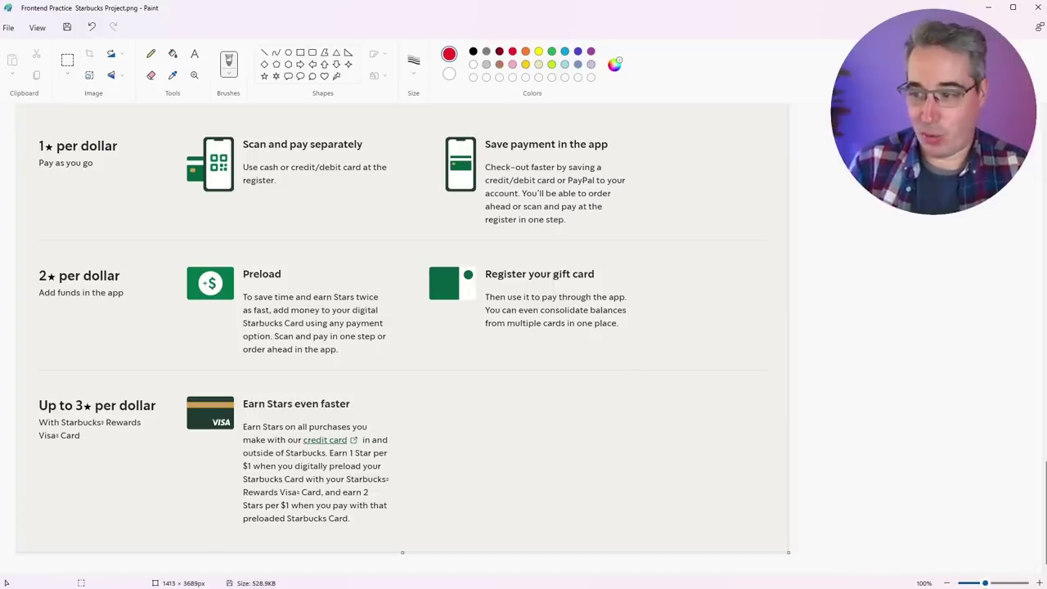
scroll(1038, 503, "up", 6)
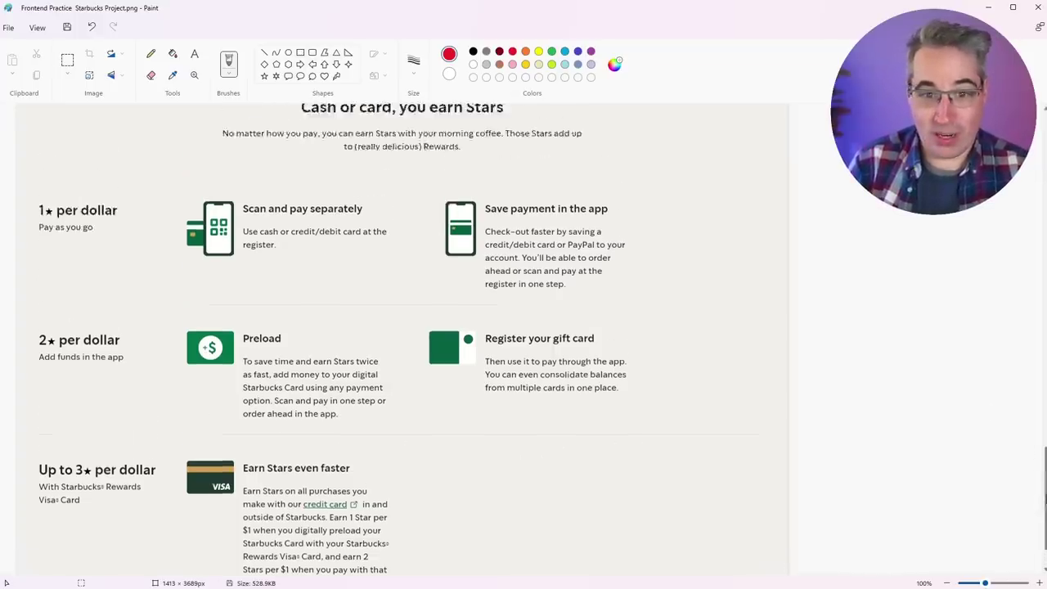
scroll(1045, 260, "up", 8)
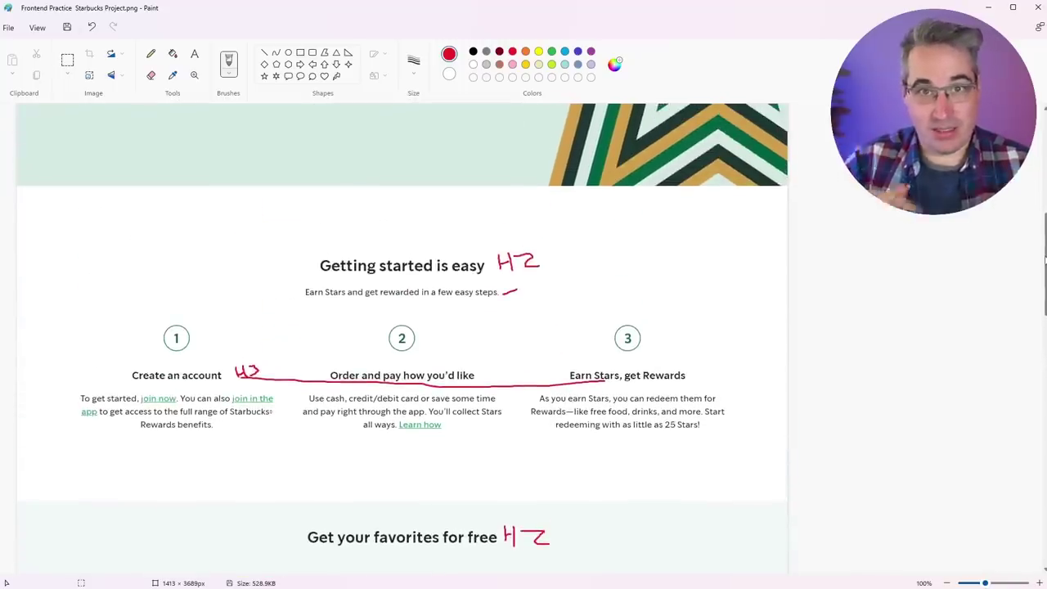
key("ctrl+z")
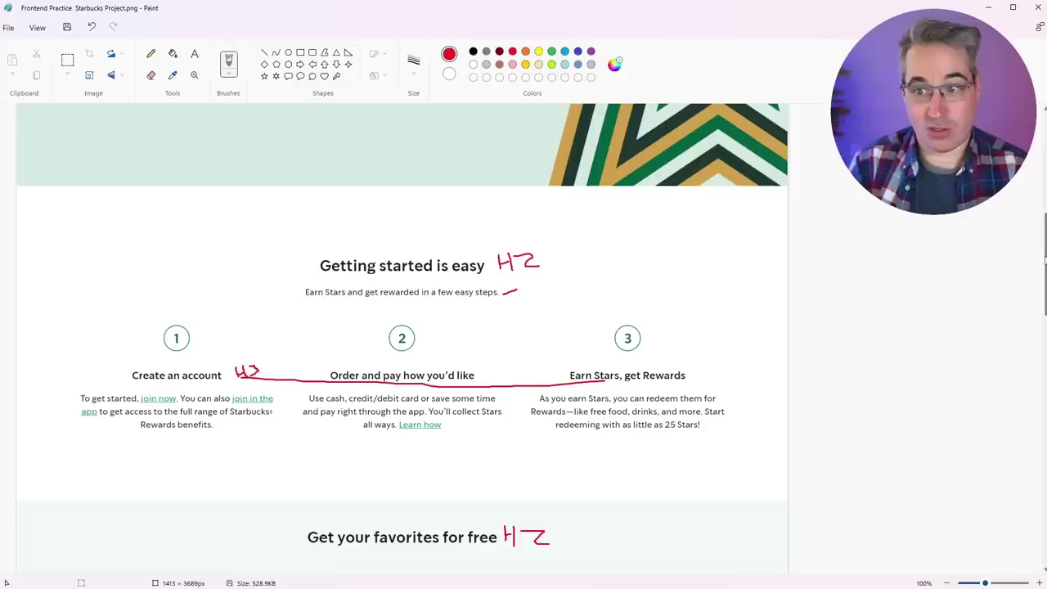
Step: Switch the pencil to light blue and outline the hero text block as a container
left_click(151, 75)
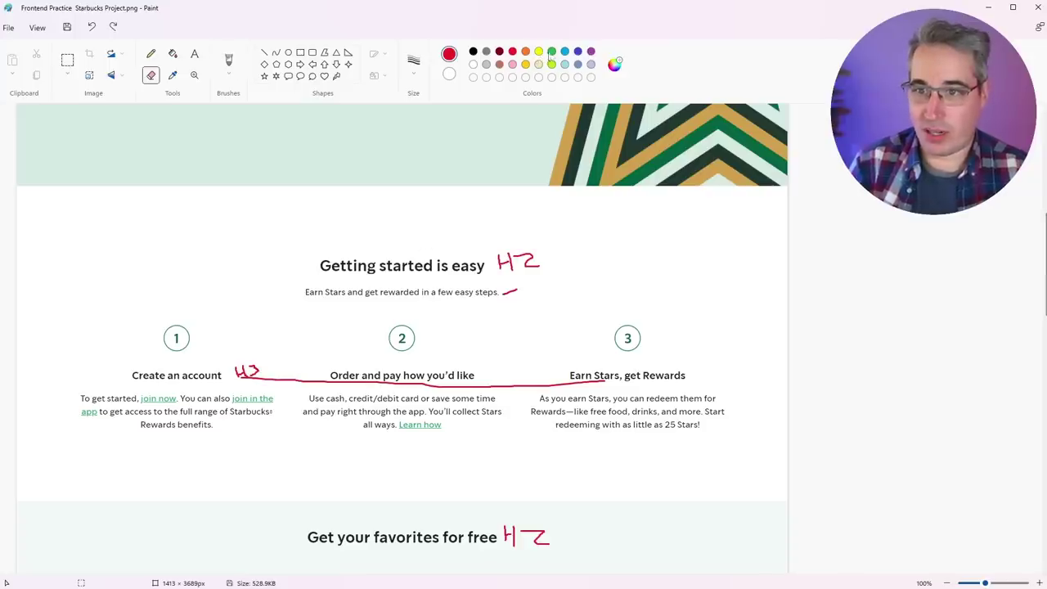
left_click(551, 51)
left_click(564, 52)
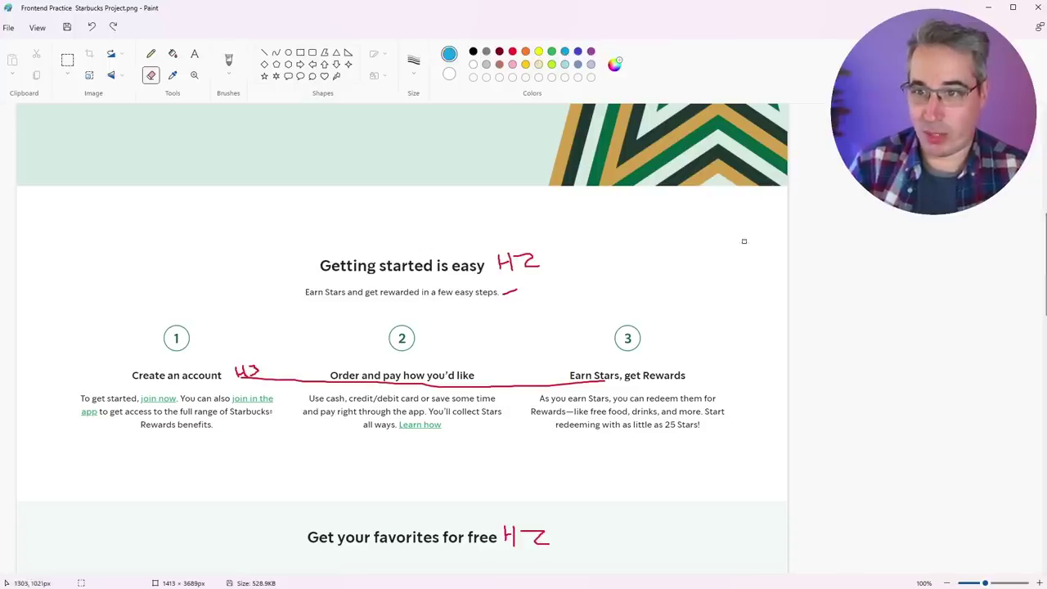
left_click_drag(1044, 278, 1044, 197)
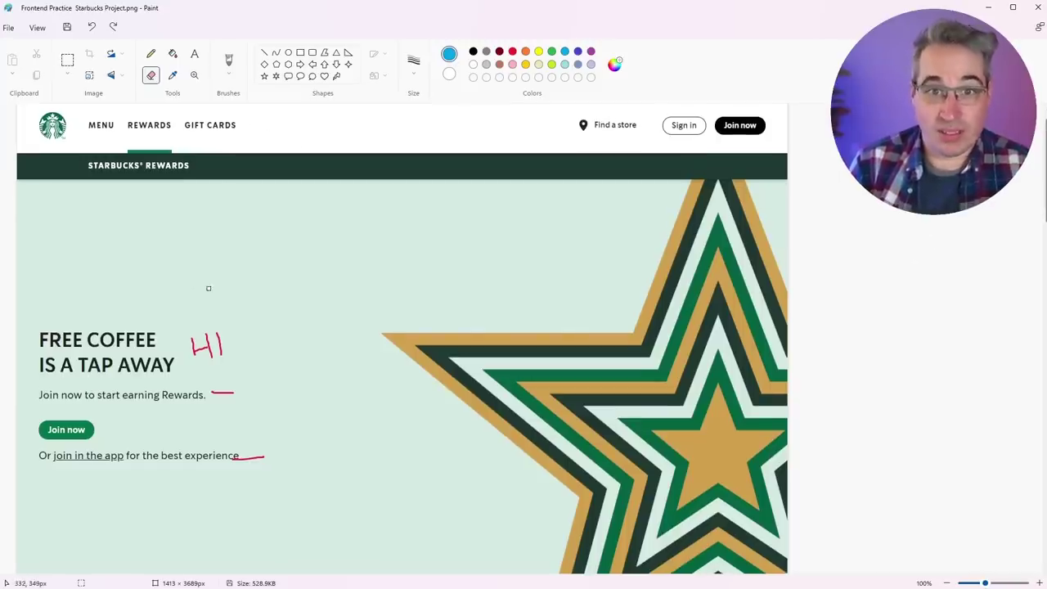
left_click(150, 53)
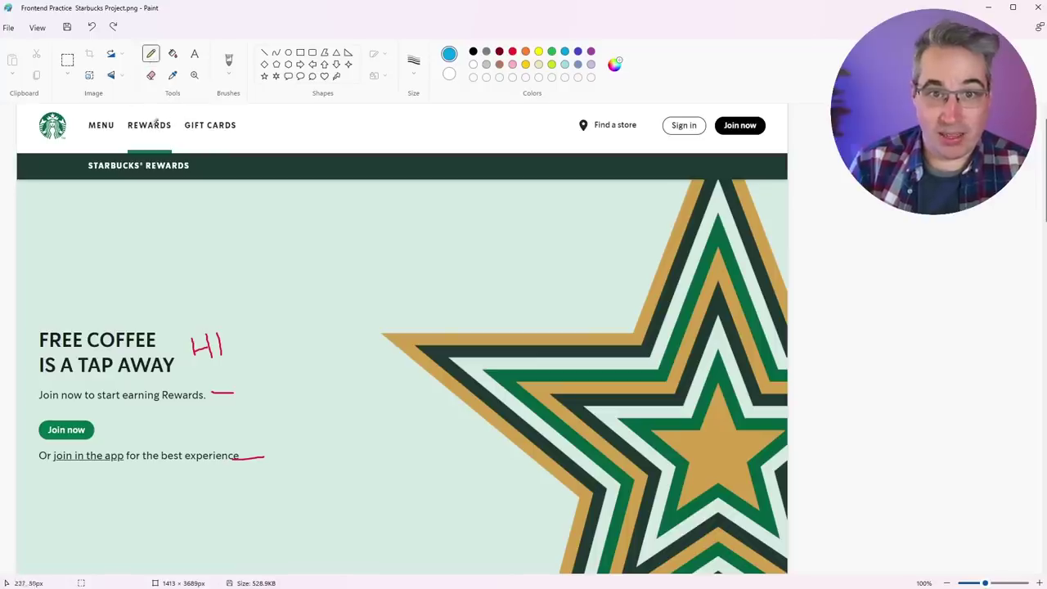
scroll(402, 339, "down", 2)
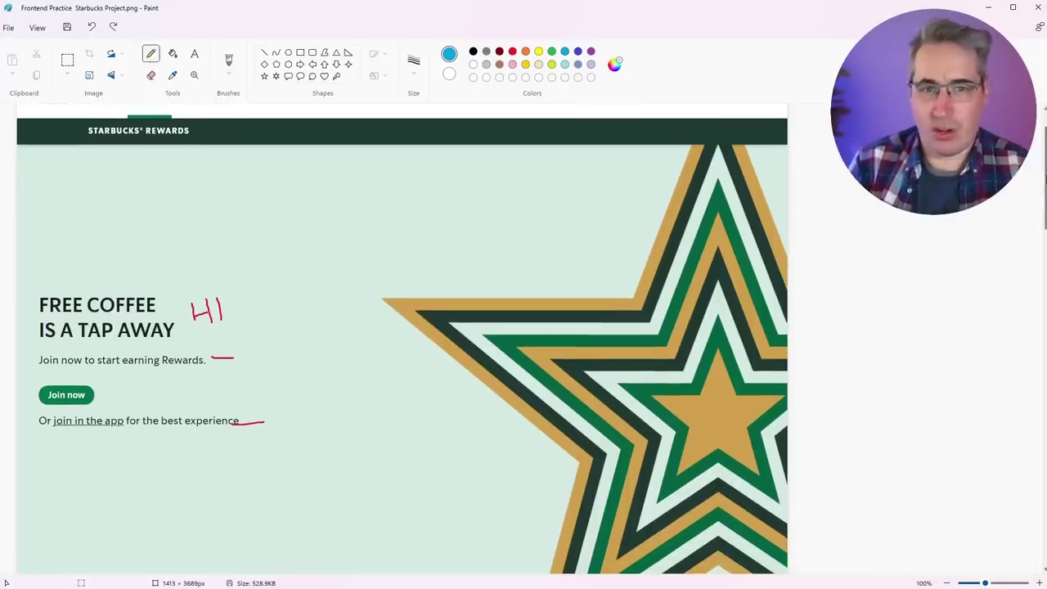
scroll(401, 339, "down", 5)
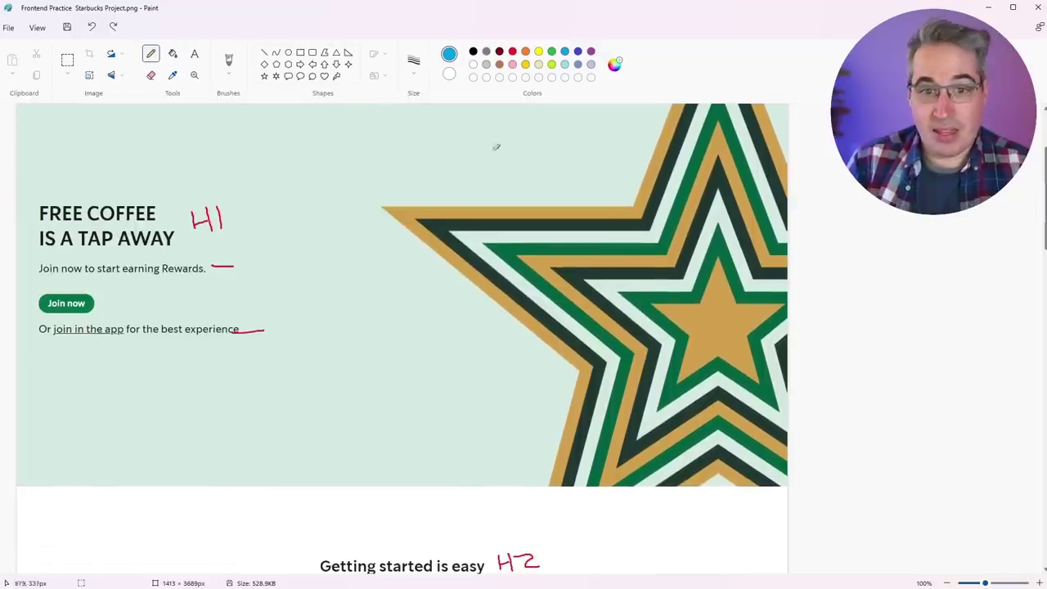
mouse_move(37, 193)
left_mouse_down()
mouse_move(28, 341)
mouse_move(264, 340)
mouse_move(264, 205)
mouse_move(57, 196)
left_mouse_up()
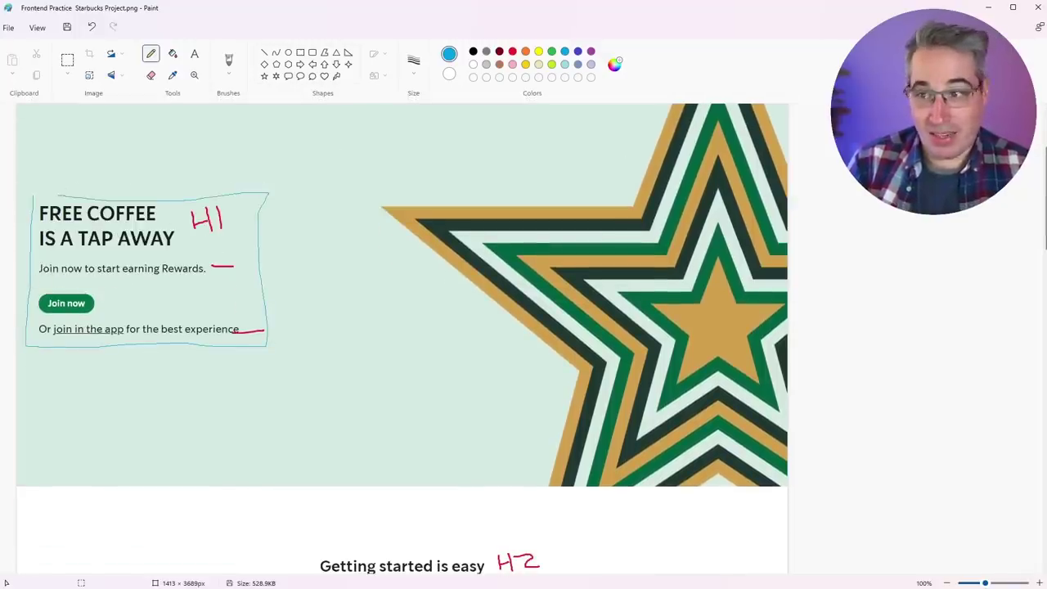
Step: Draw a centre line through Getting started, box the three steps with two dividers, and note 'centered'
left_click_drag(1043, 170, 1039, 251)
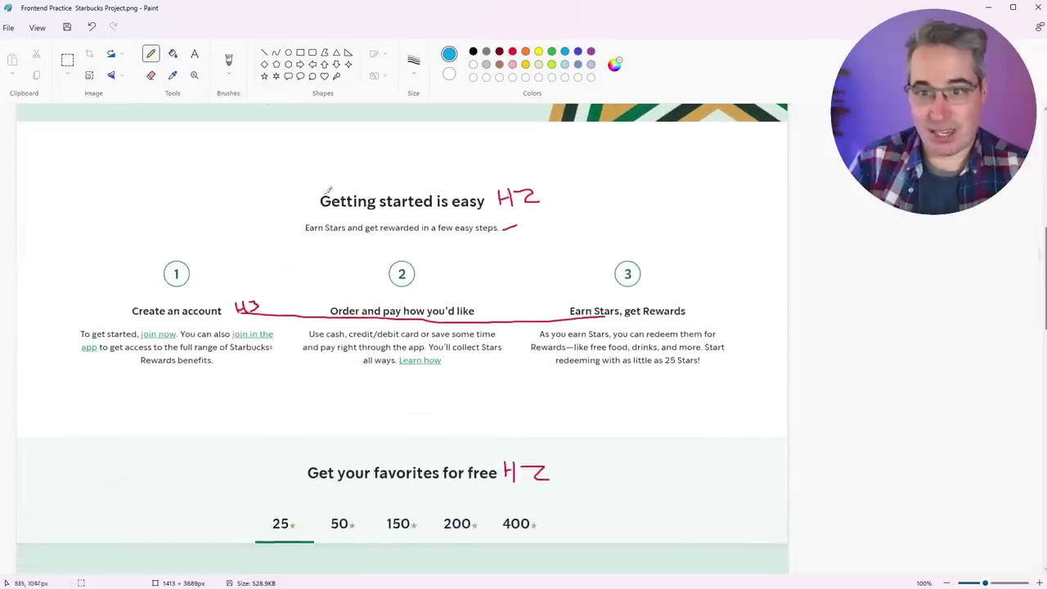
left_click_drag(404, 167, 417, 271)
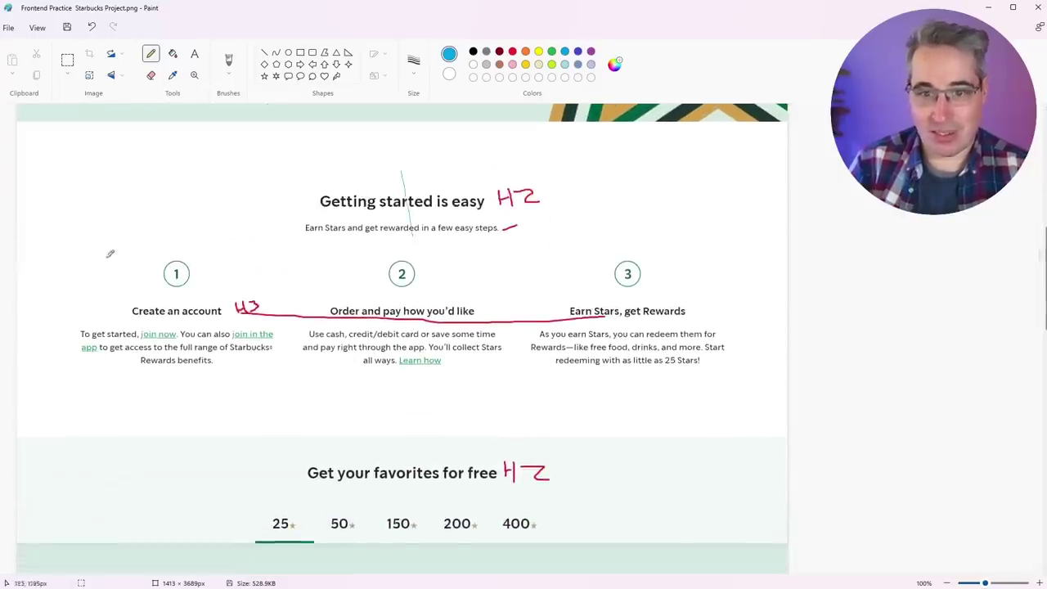
mouse_move(92, 247)
left_mouse_down()
mouse_move(802, 230)
mouse_move(561, 360)
mouse_move(56, 352)
mouse_move(74, 282)
left_mouse_up()
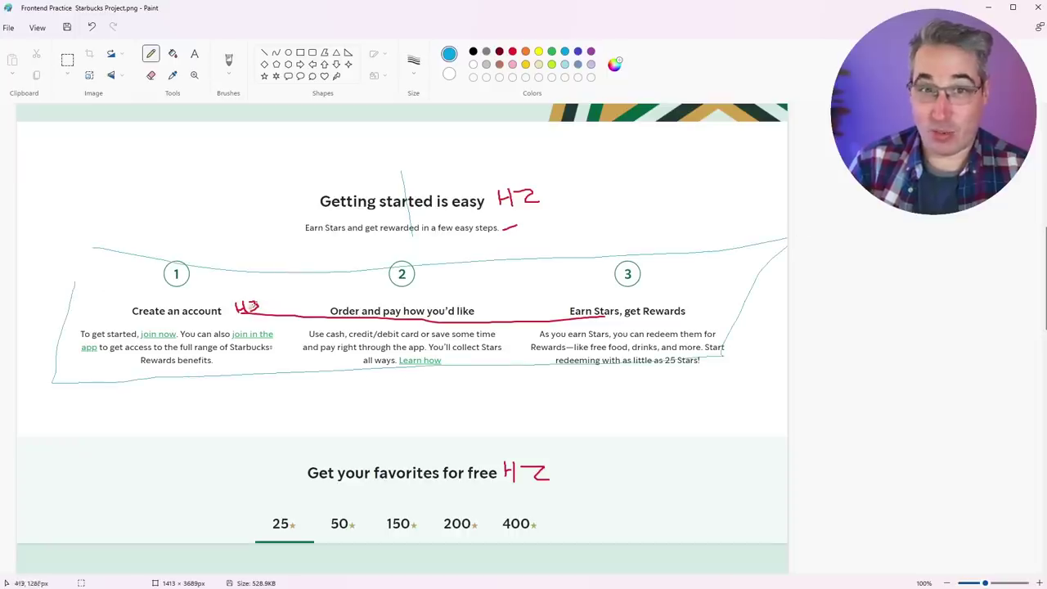
left_click_drag(292, 293, 292, 366)
left_click_drag(535, 258, 532, 344)
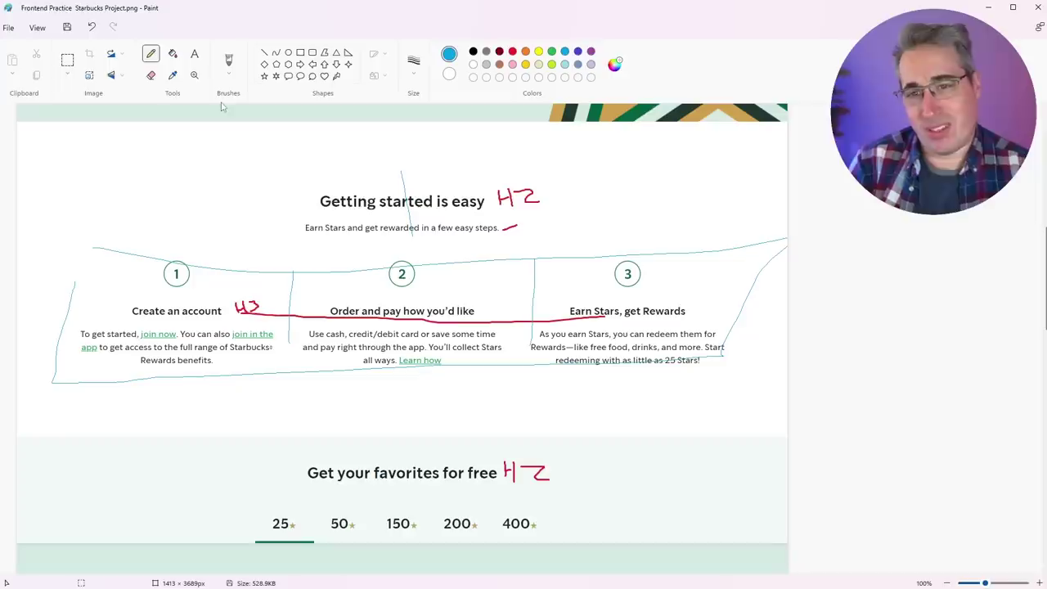
mouse_move(353, 136)
left_mouse_down()
mouse_move(334, 138)
mouse_move(448, 147)
mouse_move(452, 118)
left_mouse_up()
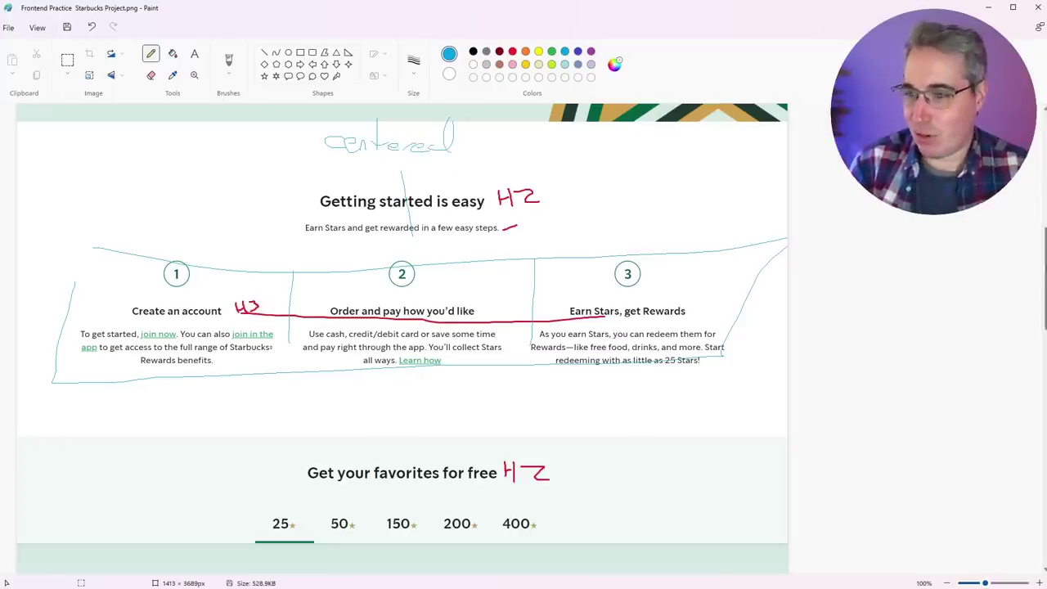
scroll(458, 273, "down", 3)
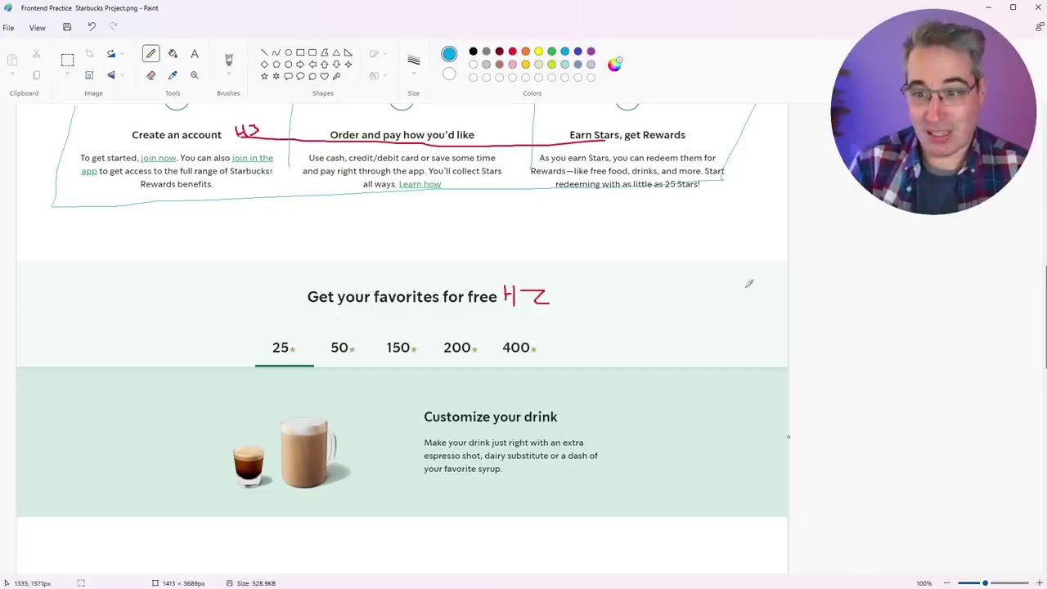
Step: Draw a centre line through the favorites section and box the 25–400 star tabs
left_click_drag(1042, 324, 1031, 302)
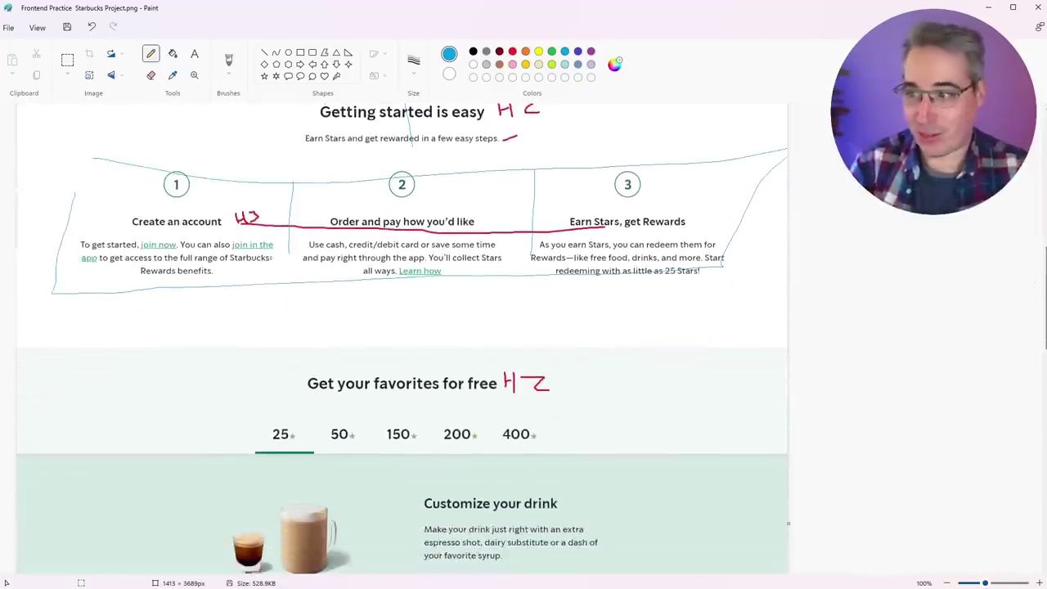
scroll(402, 338, "down", 2)
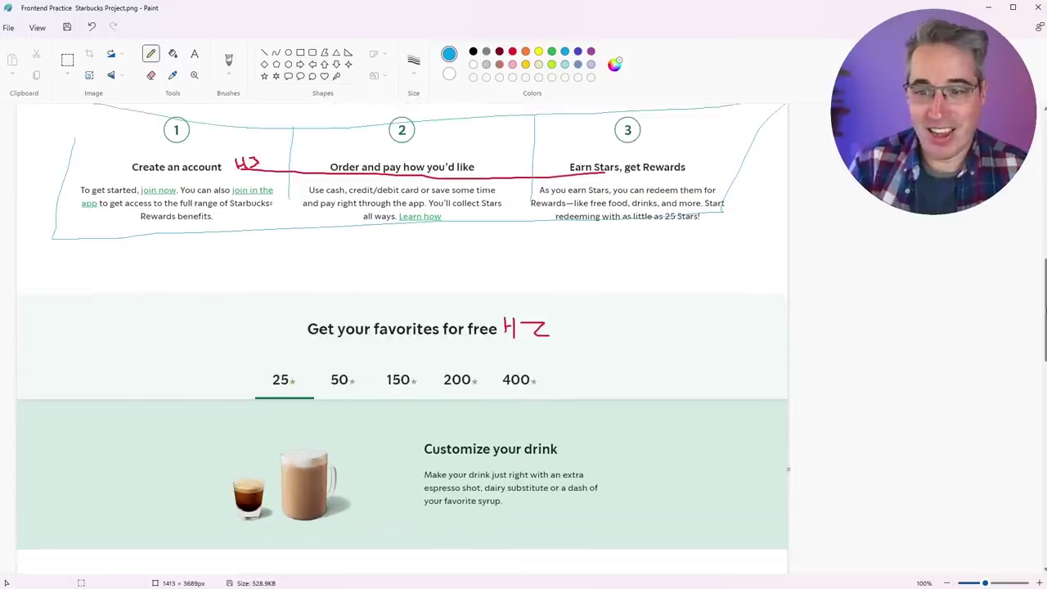
left_click_drag(402, 288, 403, 385)
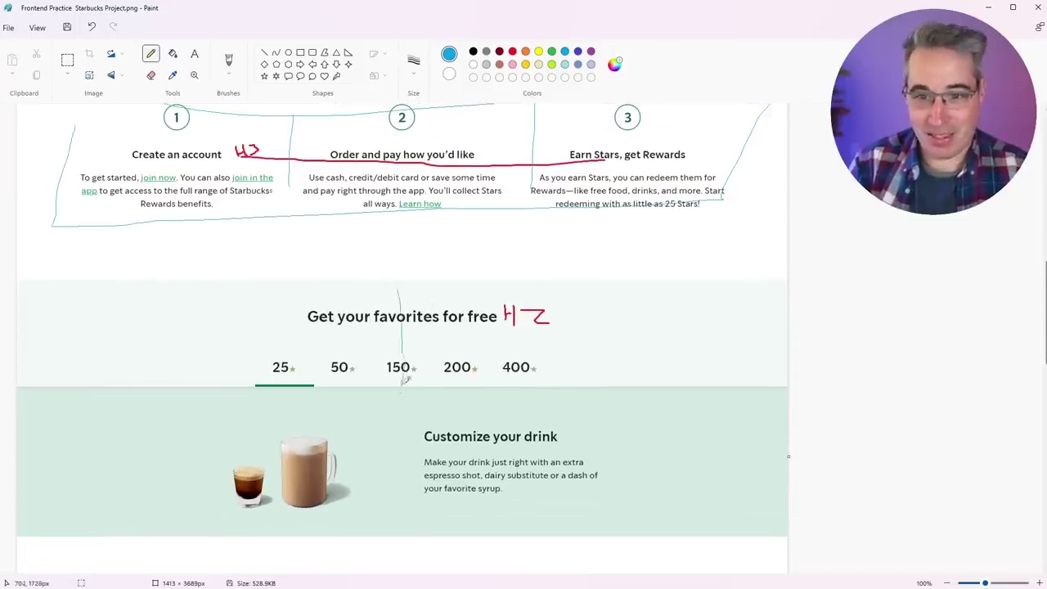
mouse_move(249, 350)
left_mouse_down()
mouse_move(512, 350)
mouse_move(540, 390)
mouse_move(310, 391)
mouse_move(245, 358)
left_mouse_up()
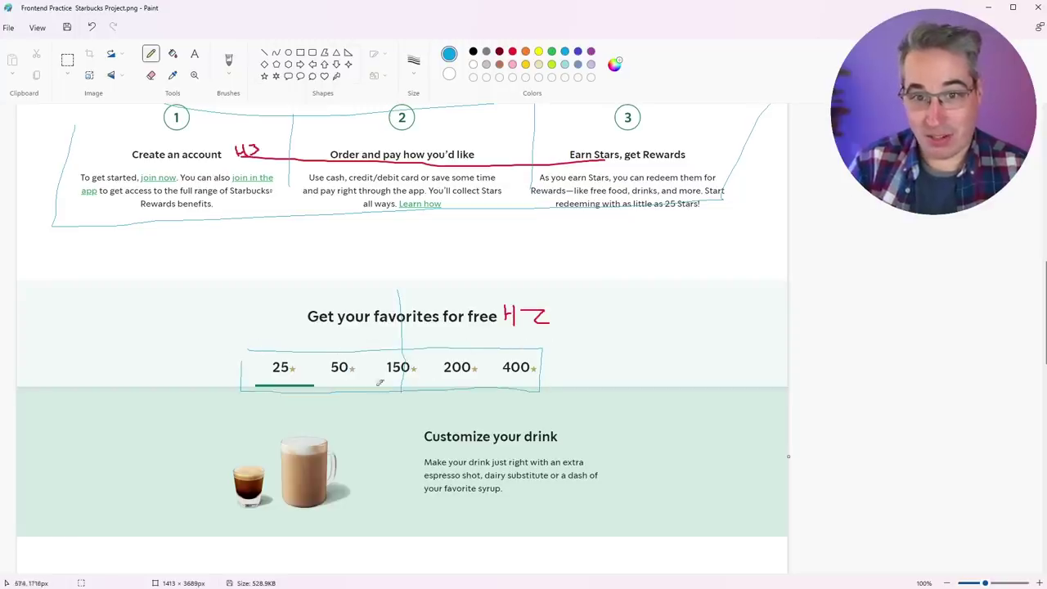
Step: Box the Customize your drink block and divide its image from its text
scroll(1041, 327, "down", 2)
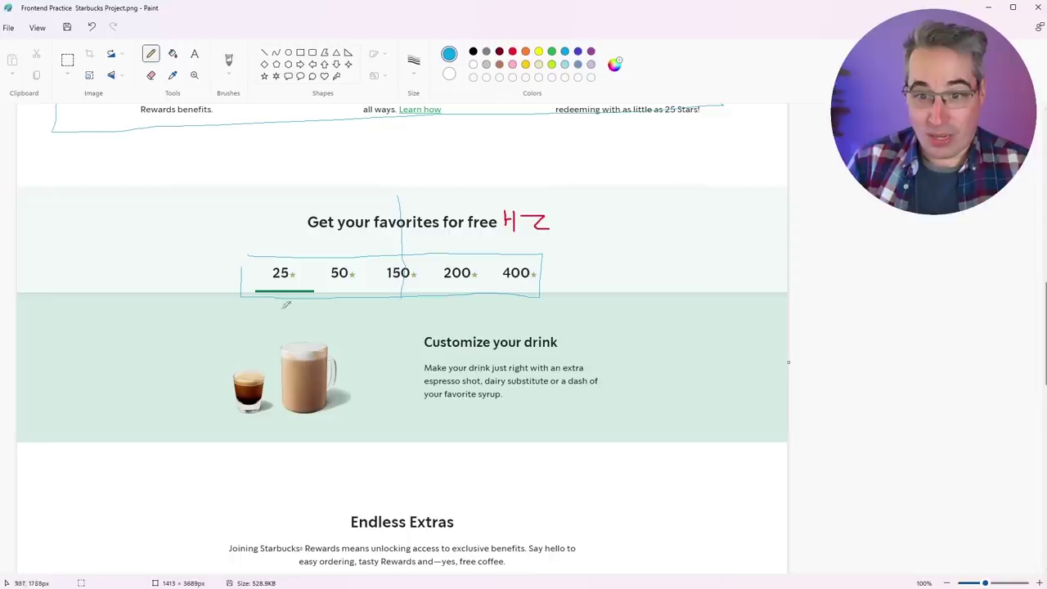
mouse_move(242, 303)
left_mouse_down()
mouse_move(595, 291)
mouse_move(605, 357)
mouse_move(595, 409)
mouse_move(301, 419)
mouse_move(223, 380)
mouse_move(234, 299)
mouse_move(313, 308)
left_mouse_up()
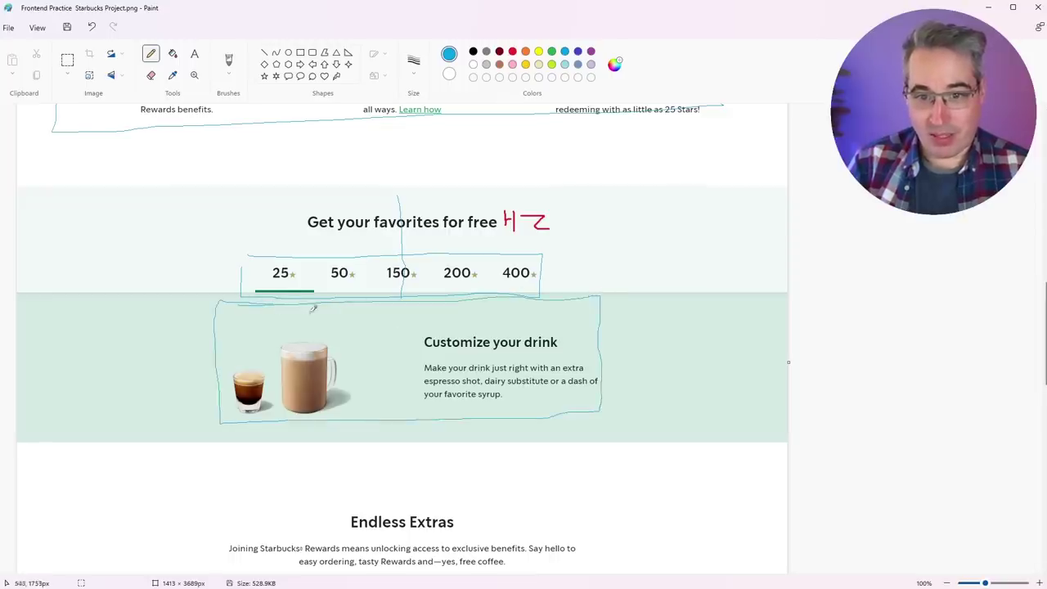
left_click_drag(400, 301, 402, 412)
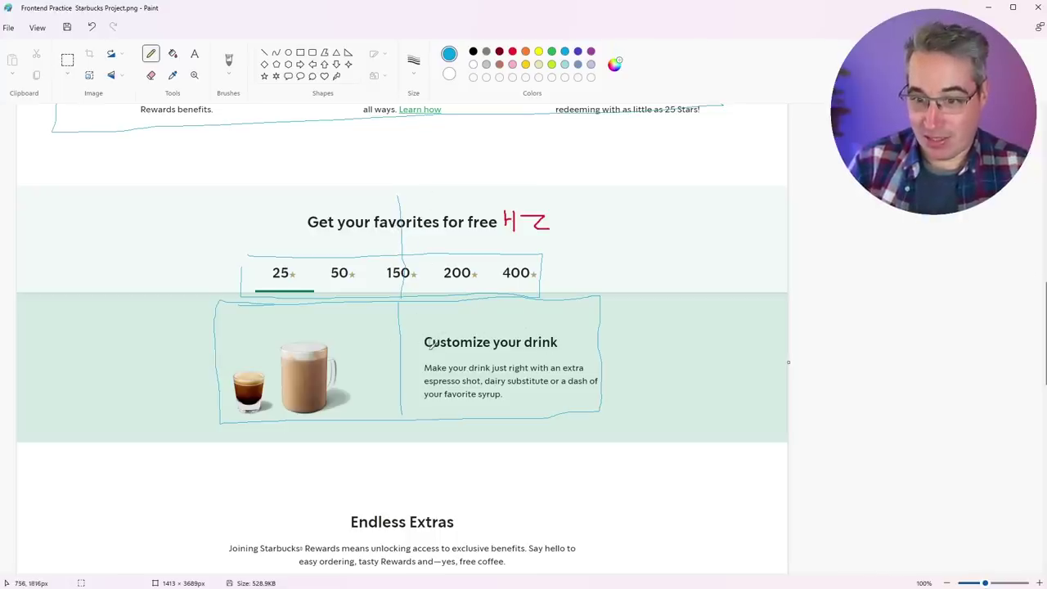
mouse_move(428, 346)
left_mouse_down()
mouse_move(424, 399)
mouse_move(423, 368)
left_mouse_up()
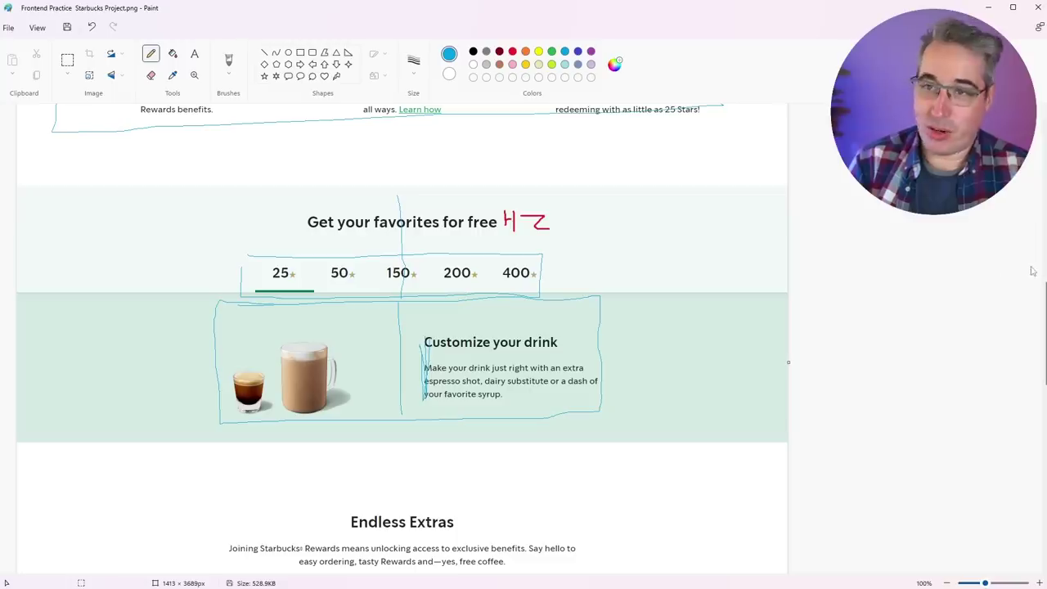
Step: Trace outlines around the Getting started step circles 1 and 2
scroll(1021, 298, "up", 6)
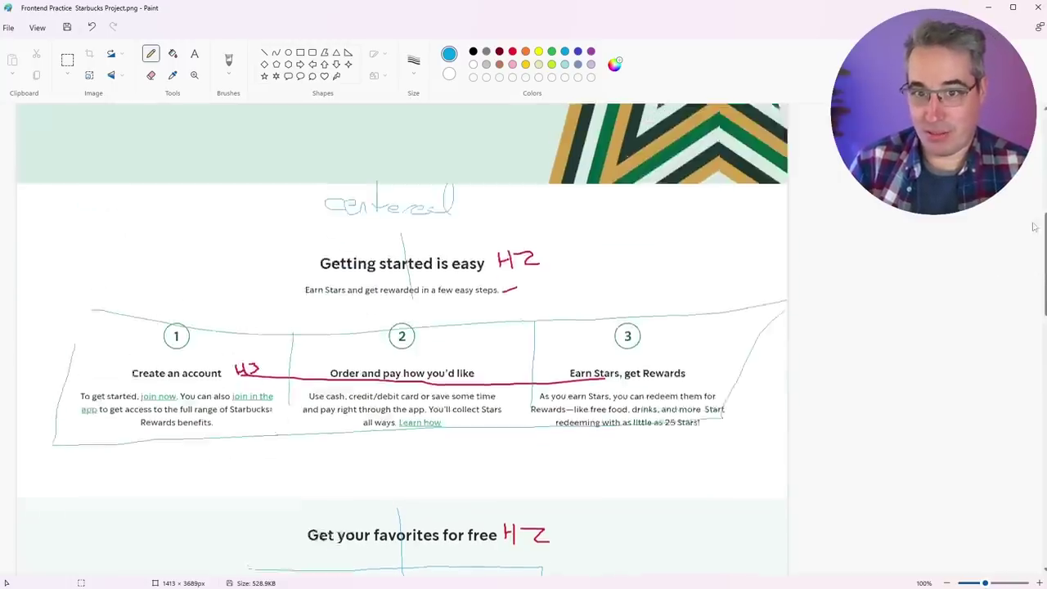
scroll(1021, 299, "down", 6)
scroll(1021, 299, "down", 3)
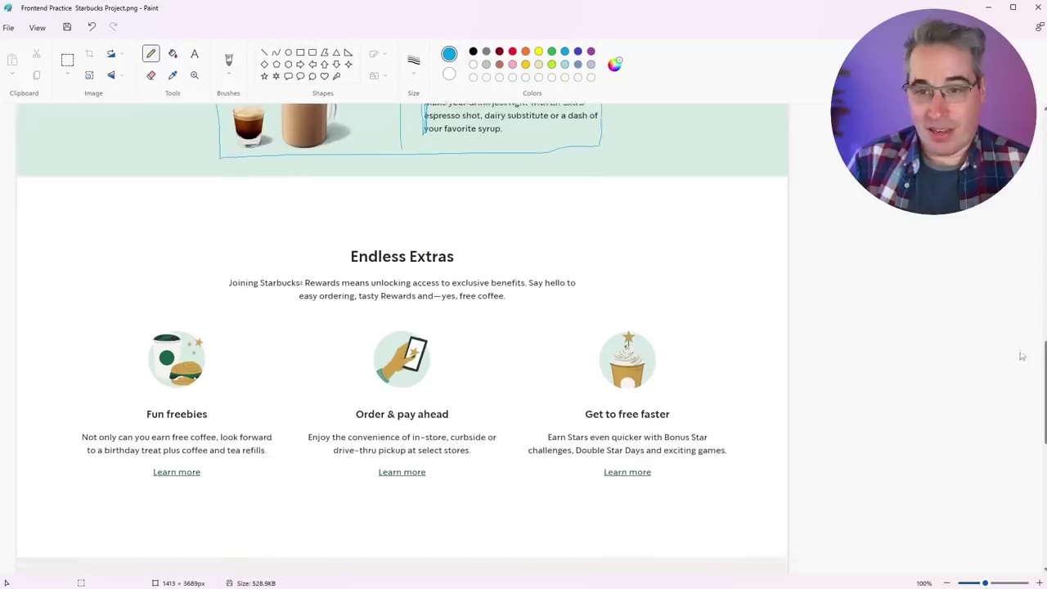
left_click_drag(1043, 364, 1014, 246)
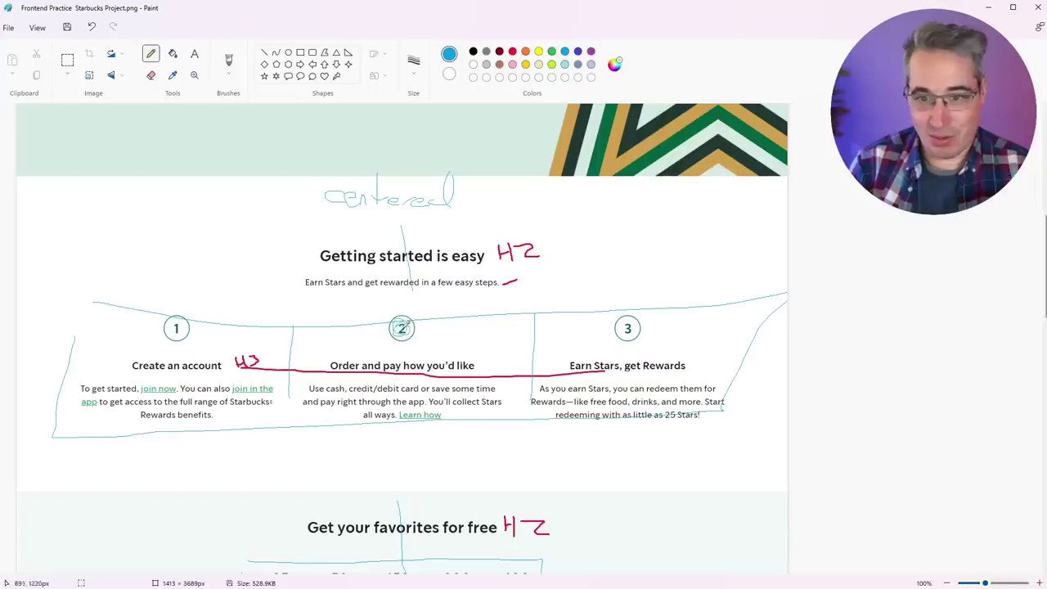
left_click_drag(1030, 237, 1028, 366)
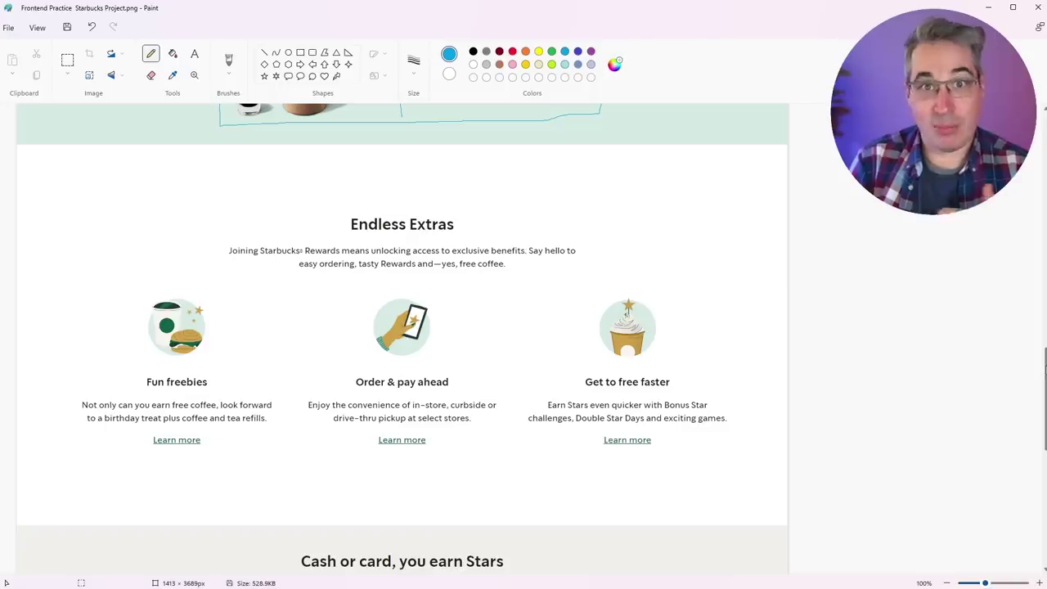
left_click_drag(1044, 370, 1043, 292)
left_click_drag(188, 198, 181, 214)
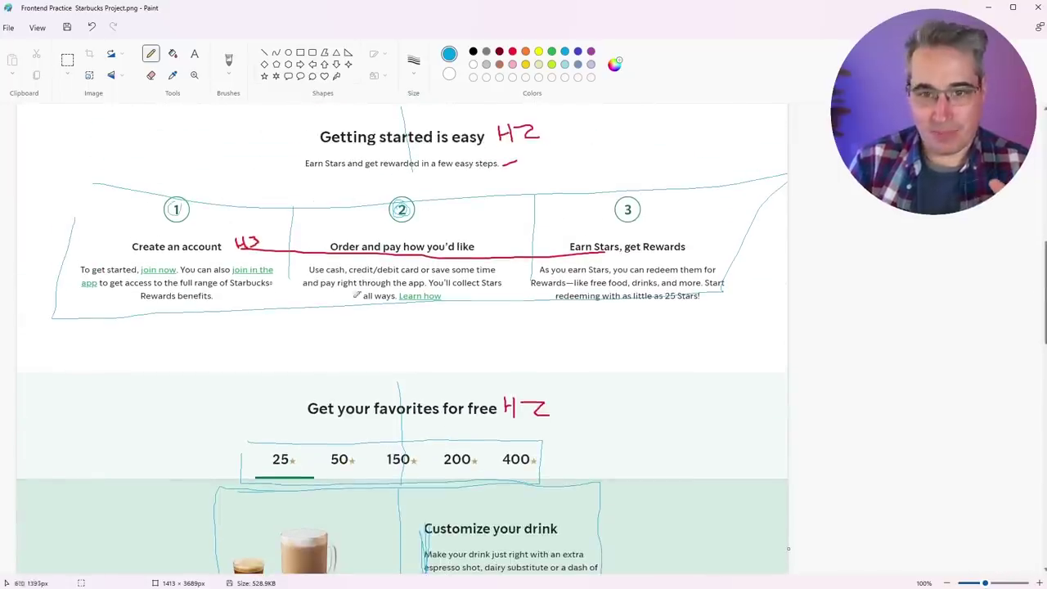
scroll(568, 256, "up", 3)
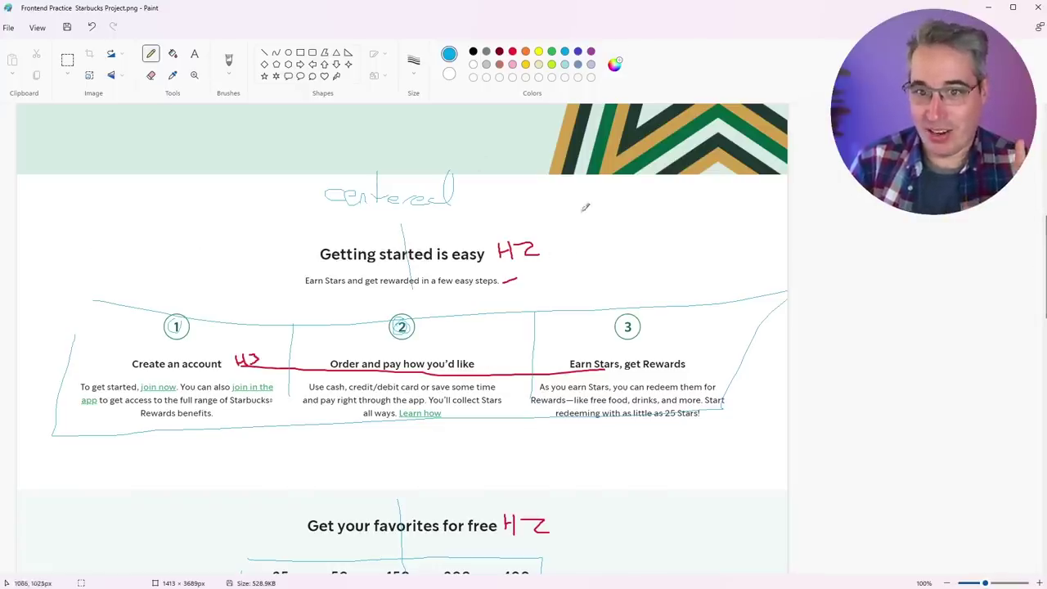
left_click_drag(1044, 268, 1044, 393)
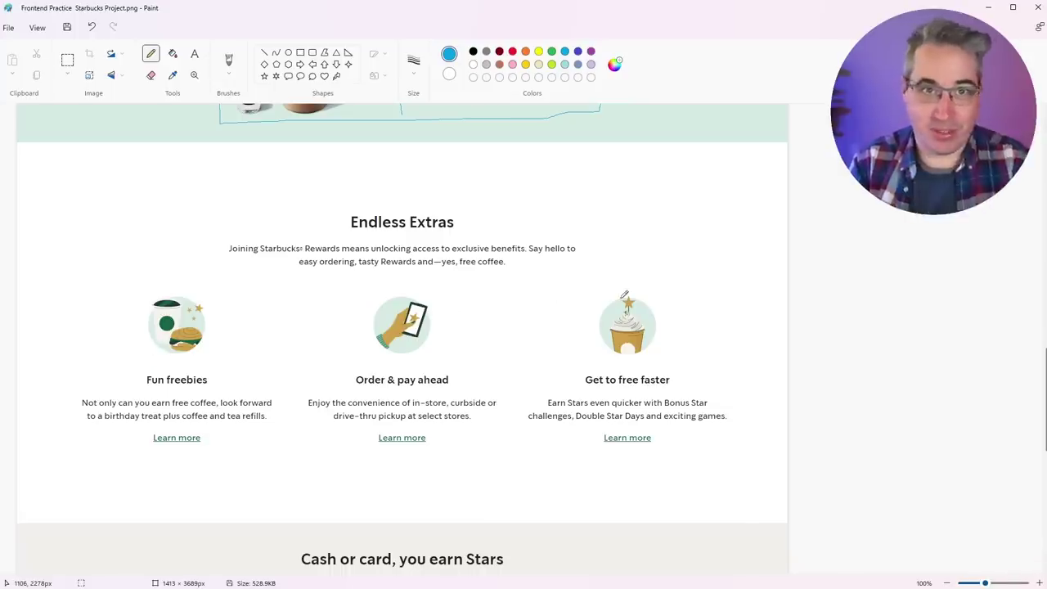
scroll(624, 294, "up", 8)
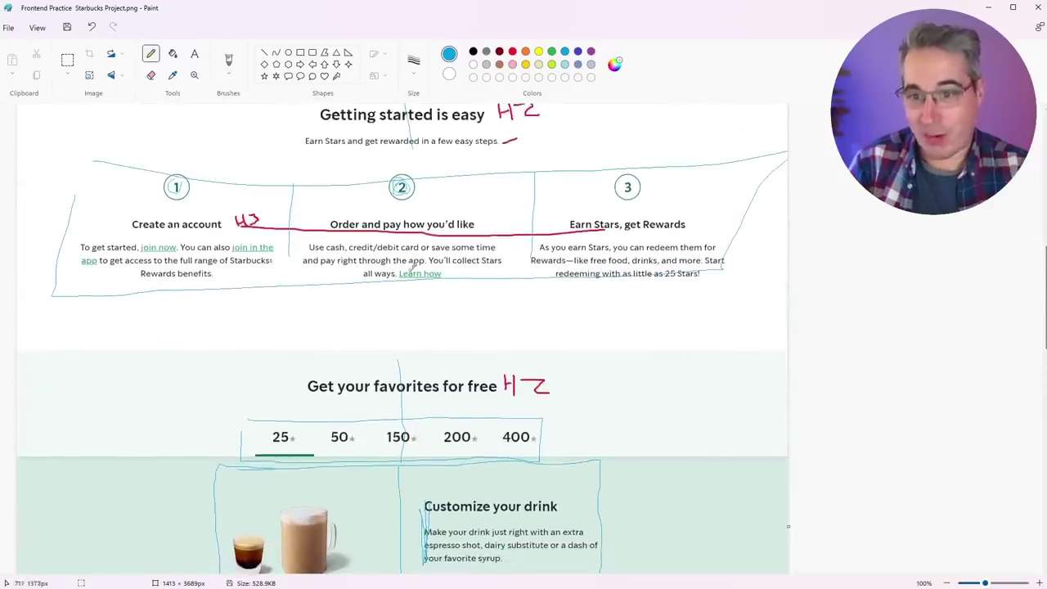
Step: Scroll the screenshot down to the Endless Extras section and its three feature cards
left_click_drag(1043, 294, 1044, 362)
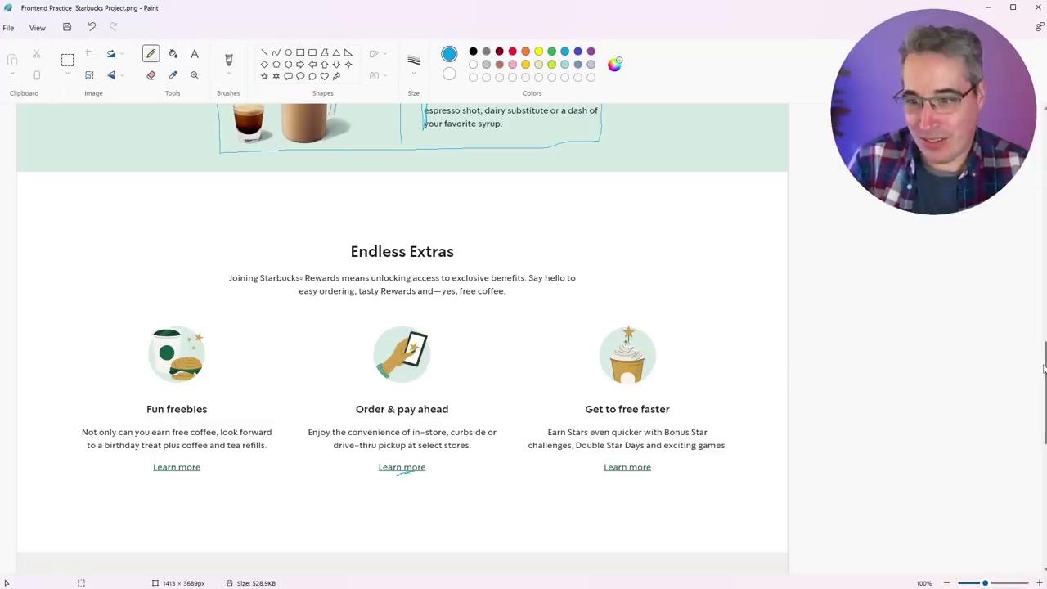
scroll(1042, 367, "up", 1)
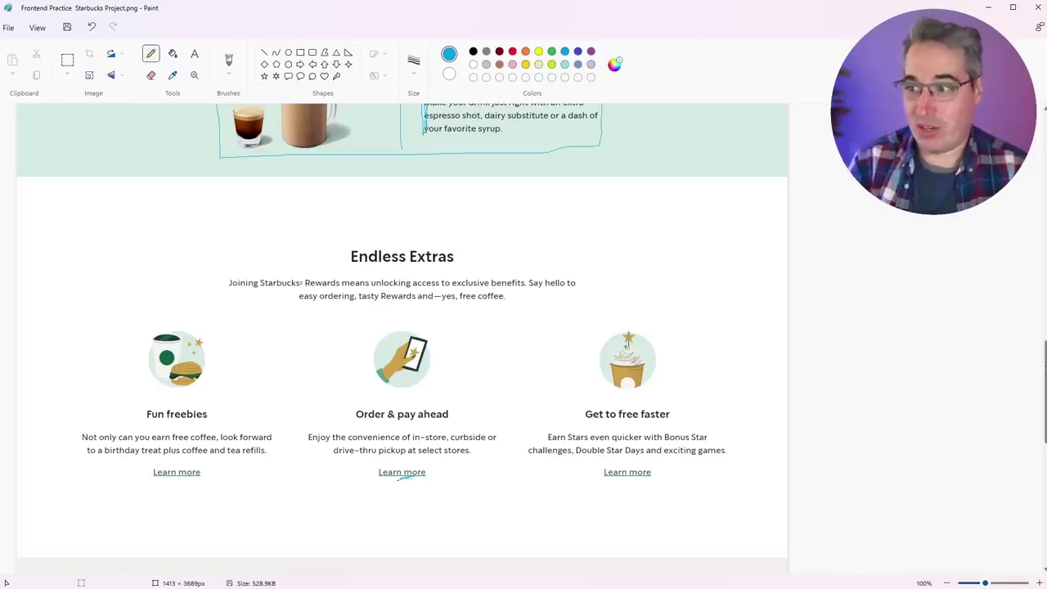
Step: Box the 'Cash or card, you earn Stars' heading and paragraph in blue with a centre line
scroll(401, 327, "down", 5)
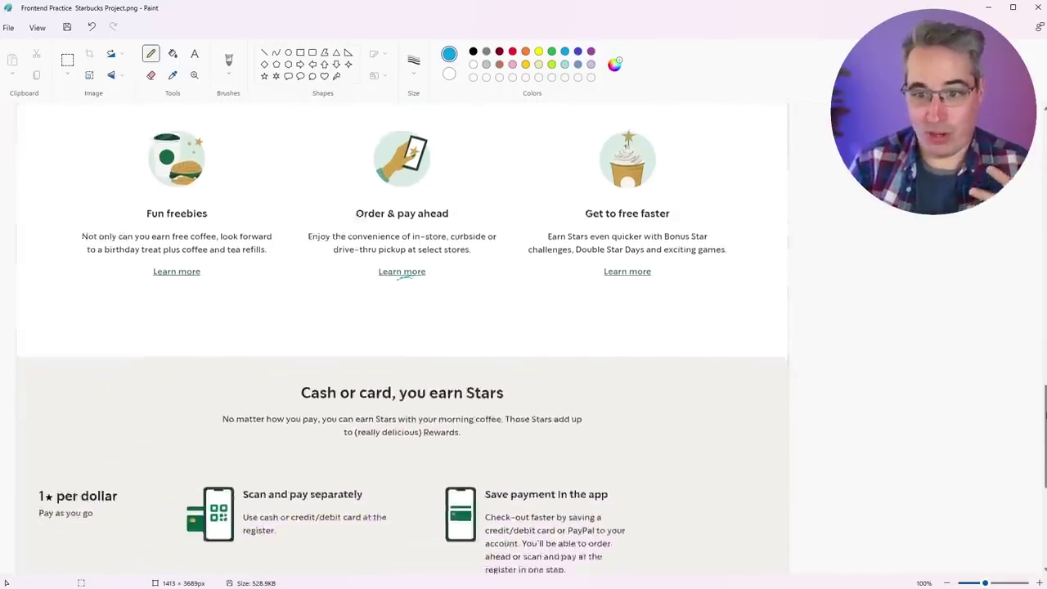
mouse_move(1042, 445)
left_mouse_down()
mouse_move(1042, 484)
mouse_move(1037, 433)
left_mouse_up()
mouse_move(432, 300)
left_mouse_down()
mouse_move(292, 292)
mouse_move(225, 305)
mouse_move(421, 378)
mouse_move(591, 368)
mouse_move(587, 302)
mouse_move(403, 300)
mouse_move(401, 342)
left_mouse_up()
scroll(505, 401, "up", 3)
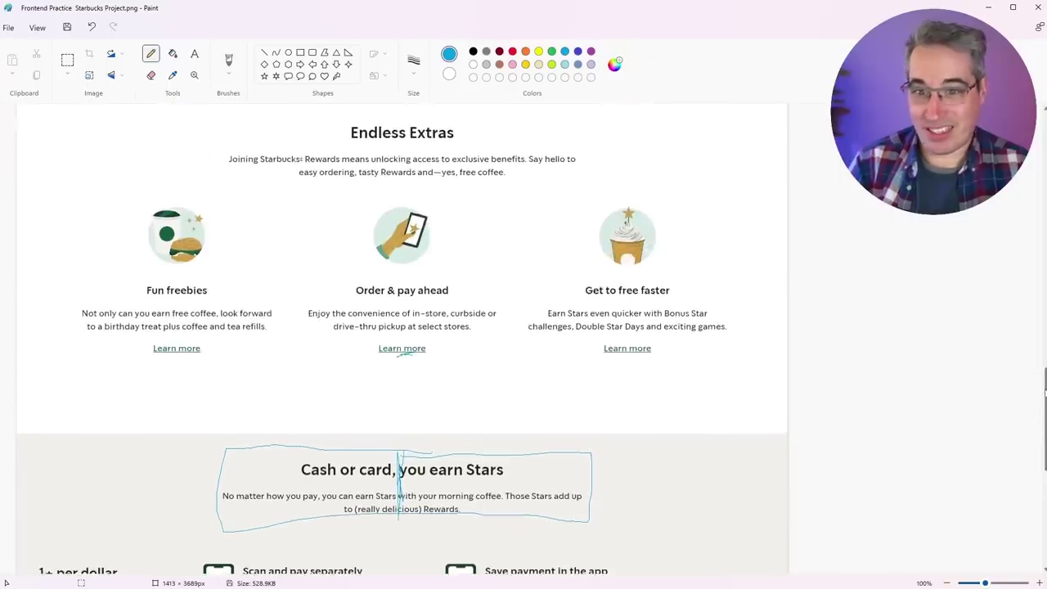
scroll(504, 401, "up", 4)
scroll(558, 264, "down", 4)
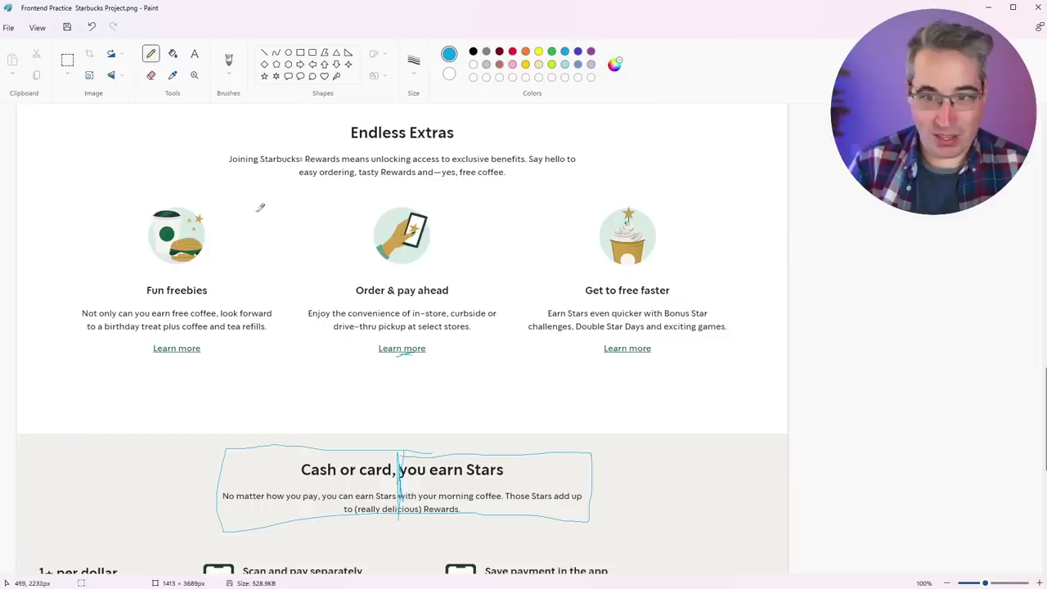
left_click_drag(1043, 451, 1034, 300)
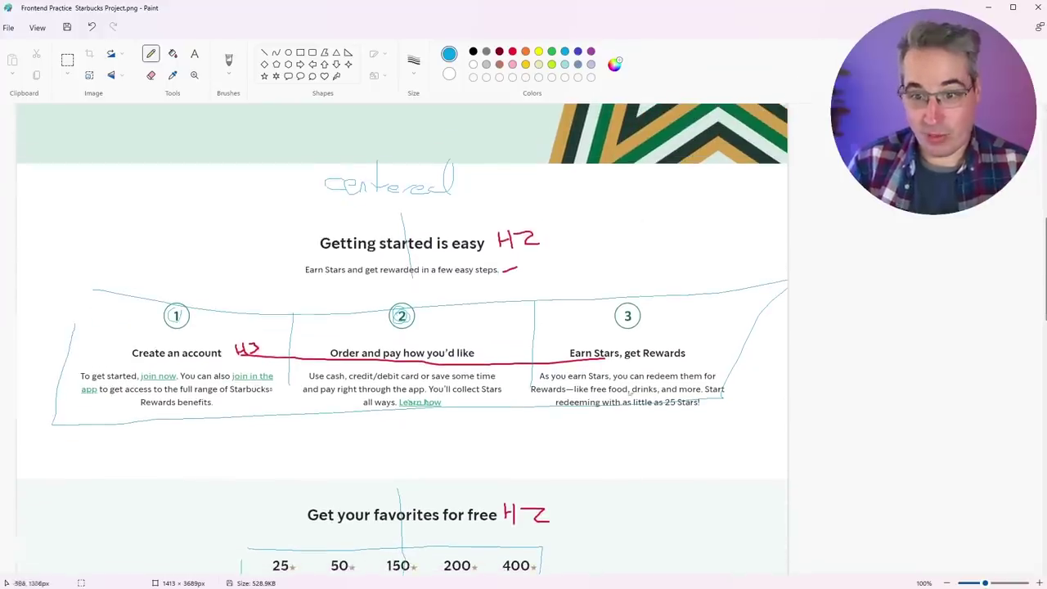
scroll(1020, 355, "down", 6)
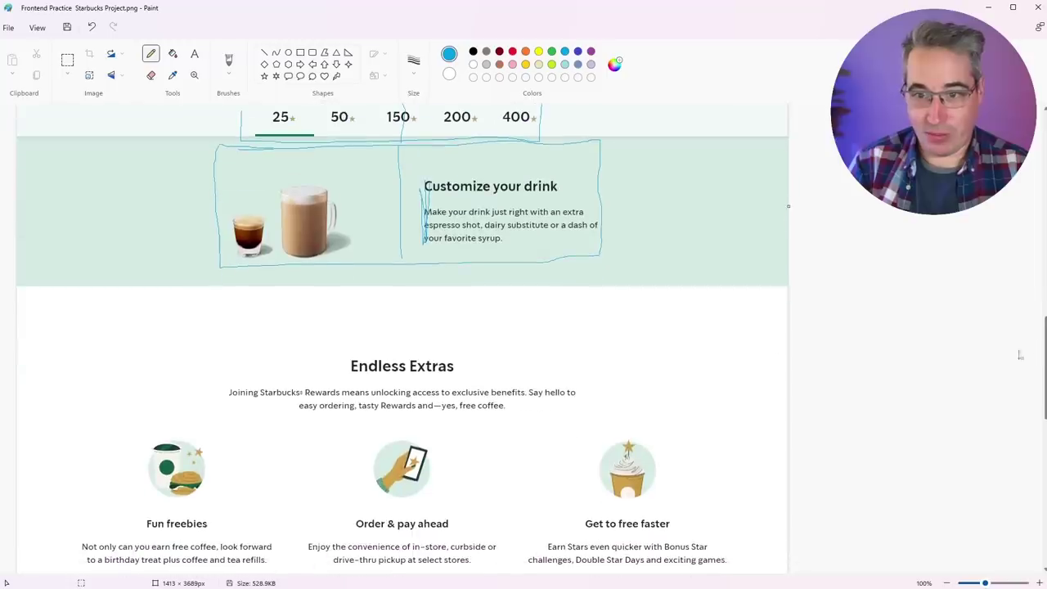
scroll(1036, 406, "down", 4)
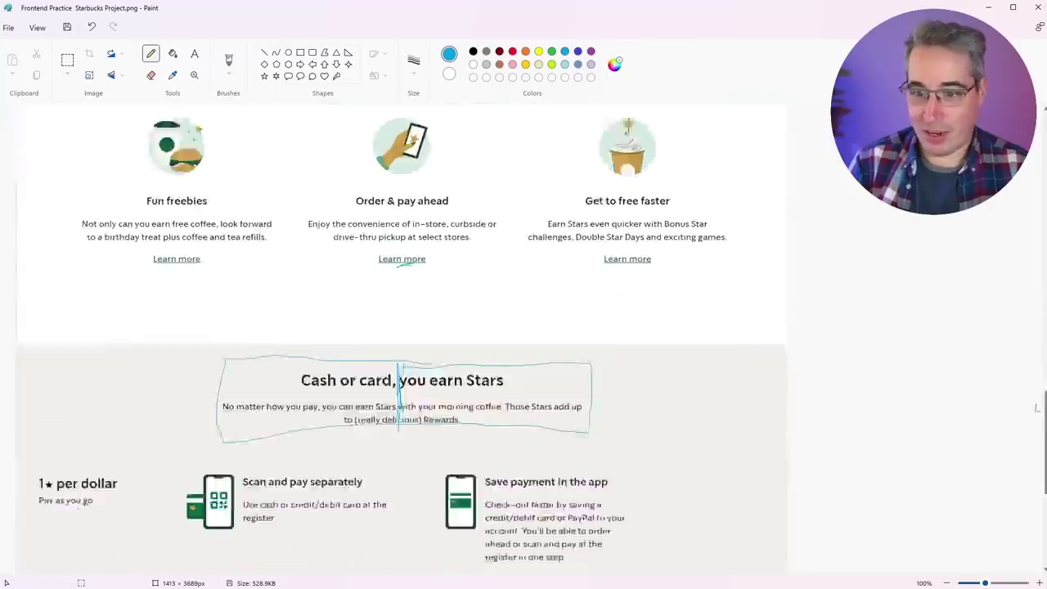
scroll(1037, 407, "down", 2)
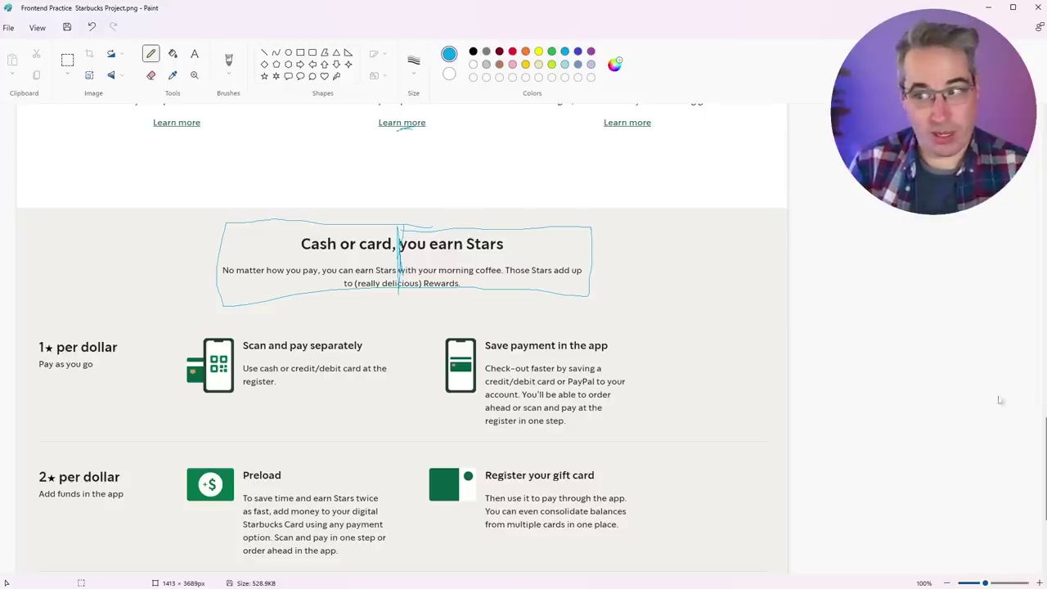
Step: Underline 'credit' in the Scan and pay text and 'pay ahead' in Order & pay ahead
scroll(999, 399, "down", 3)
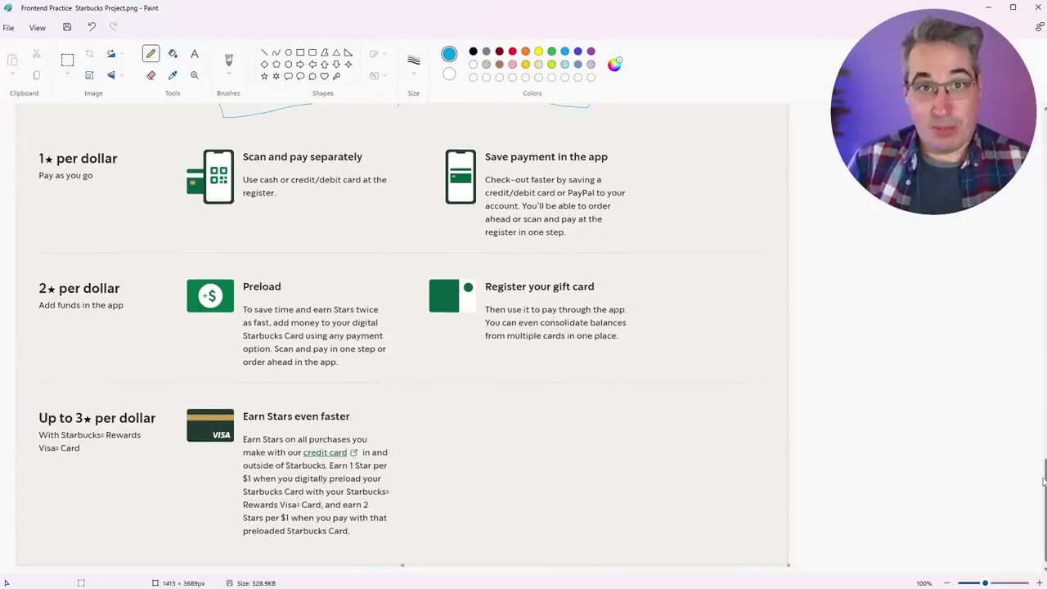
left_click_drag(291, 184, 319, 184)
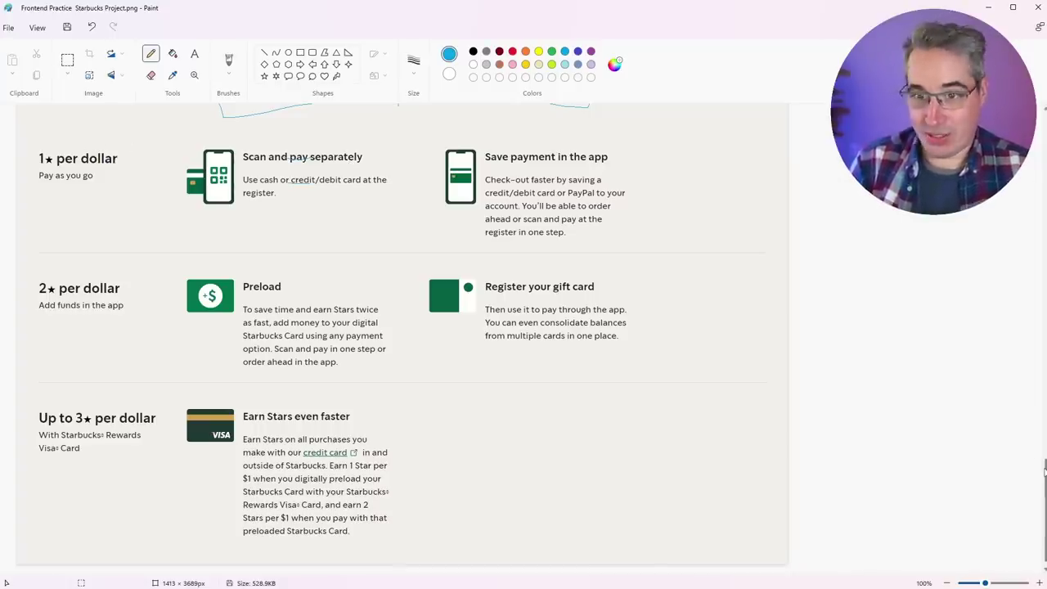
left_click_drag(1045, 458, 1043, 371)
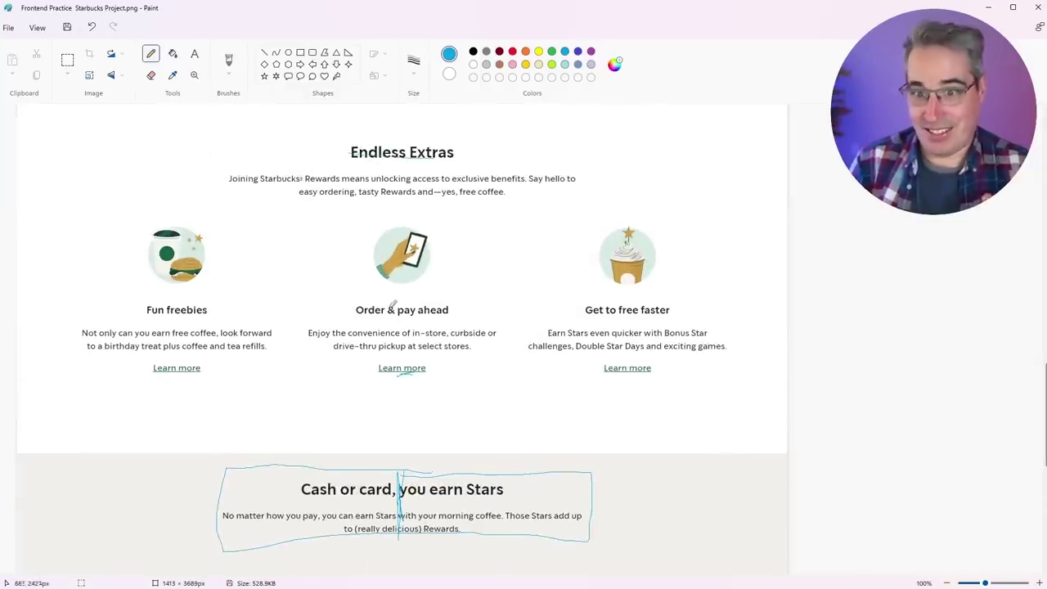
left_click_drag(382, 315, 427, 308)
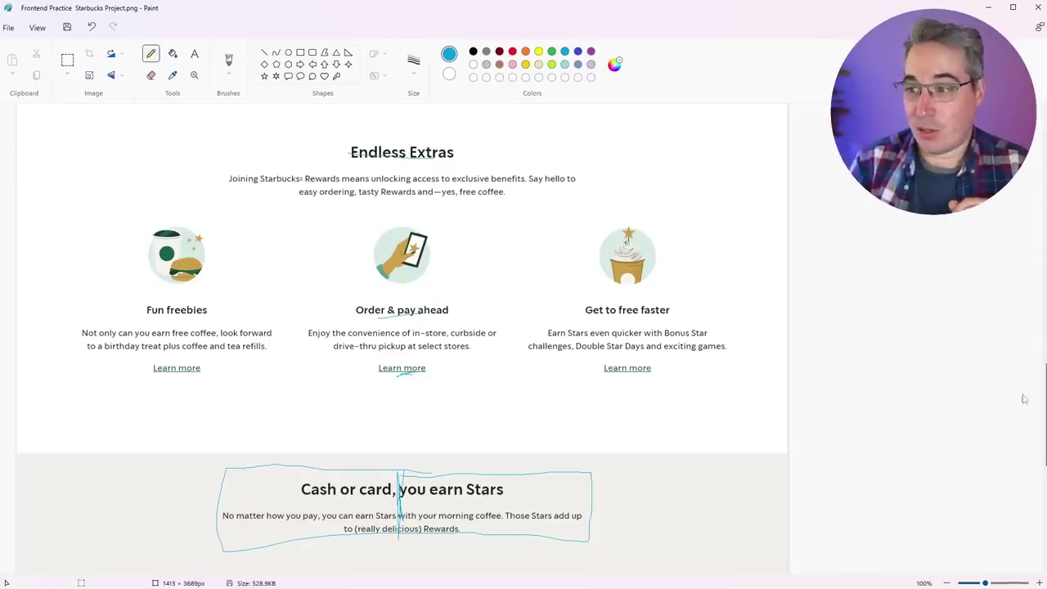
scroll(685, 332, "down", 5)
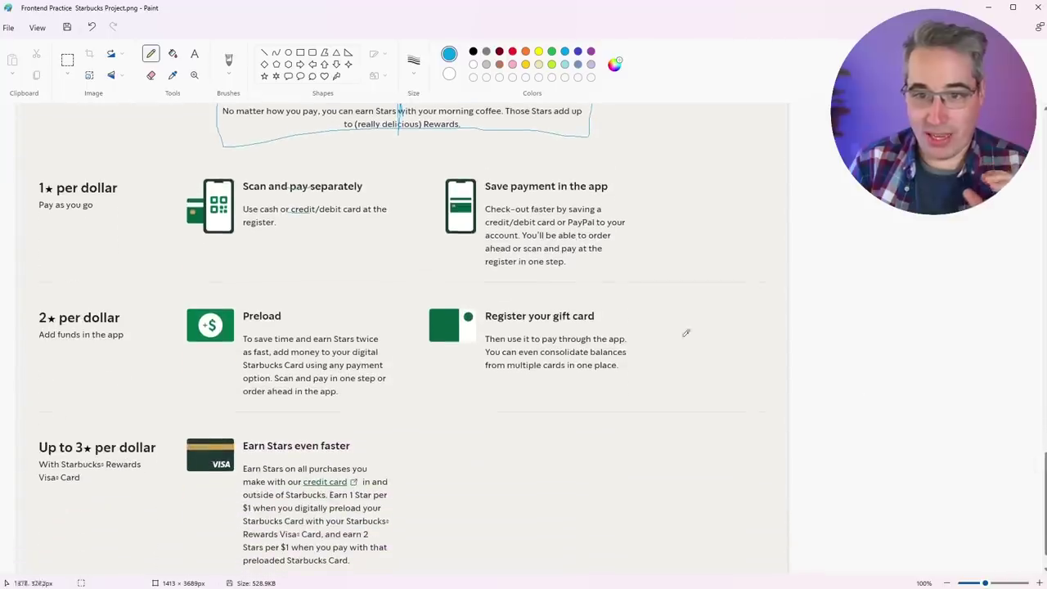
scroll(395, 309, "down", 1)
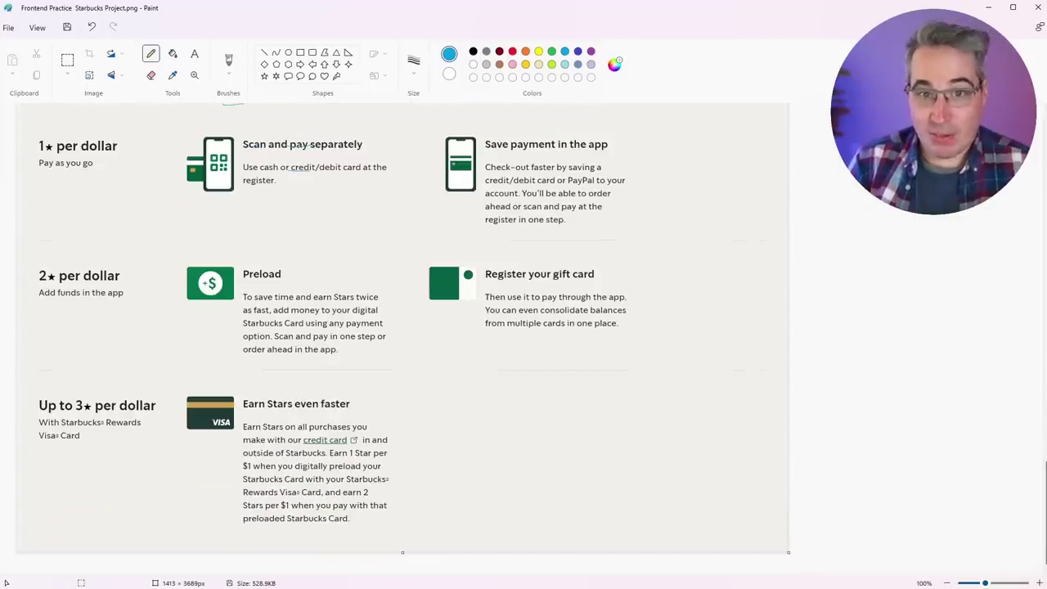
Step: Draw an outer box around all three tier rows and split the 1★ per dollar row into cells
mouse_move(31, 128)
left_mouse_down()
mouse_move(597, 107)
mouse_move(625, 413)
mouse_move(608, 523)
mouse_move(48, 531)
mouse_move(25, 196)
mouse_move(39, 473)
left_mouse_up()
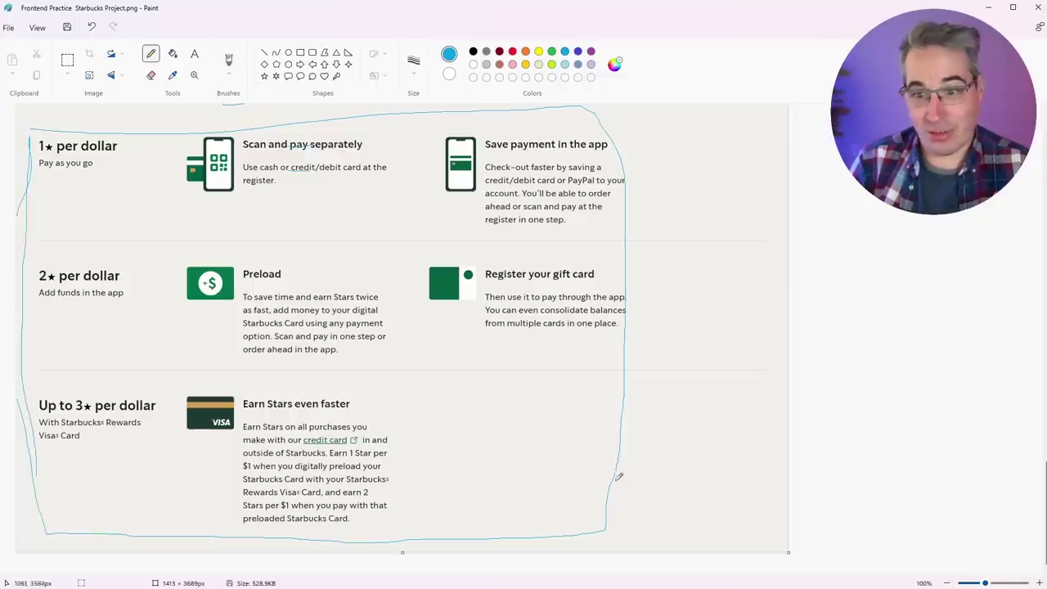
left_click_drag(429, 540, 287, 542)
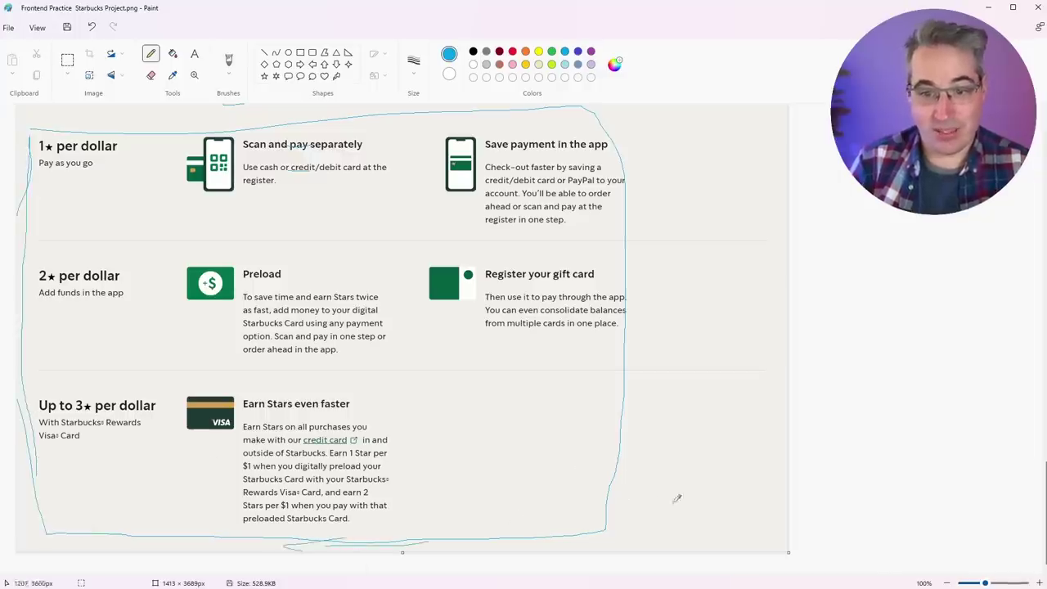
mouse_move(361, 199)
left_mouse_down()
mouse_move(246, 205)
mouse_move(238, 231)
left_mouse_up()
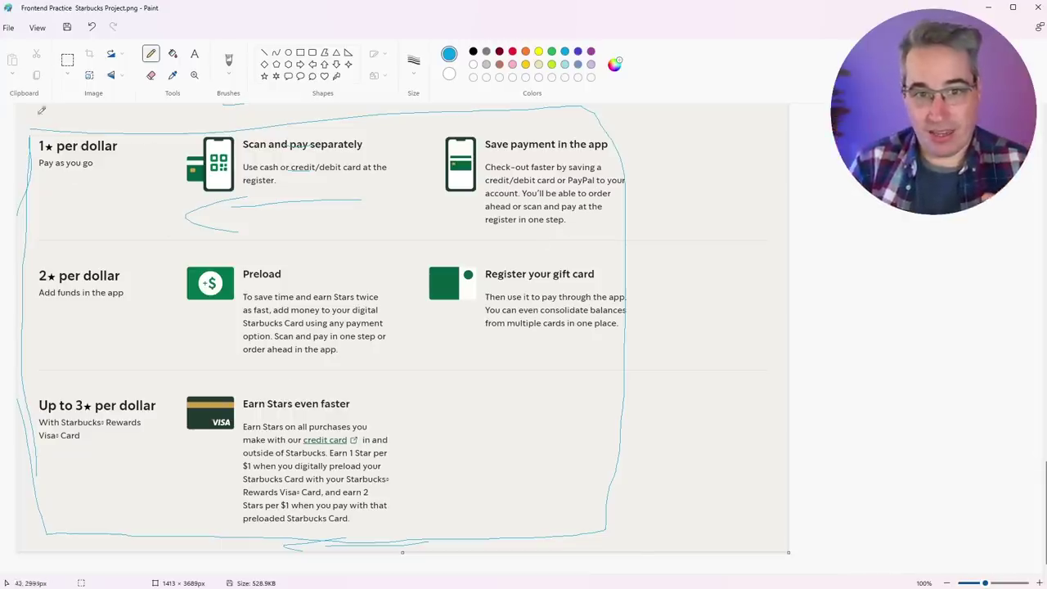
mouse_move(36, 241)
left_mouse_down()
mouse_move(274, 216)
mouse_move(588, 208)
mouse_move(201, 134)
mouse_move(34, 237)
left_mouse_up()
mouse_move(182, 138)
left_mouse_down()
mouse_move(168, 194)
mouse_move(175, 221)
left_mouse_up()
left_click_drag(430, 116, 420, 236)
left_click_drag(37, 252, 196, 250)
Step: Outline the 2★ per dollar row and separate its Preload and gift card cells
mouse_move(291, 243)
left_mouse_down()
mouse_move(596, 335)
mouse_move(110, 355)
mouse_move(91, 366)
left_mouse_up()
left_click_drag(163, 264, 176, 346)
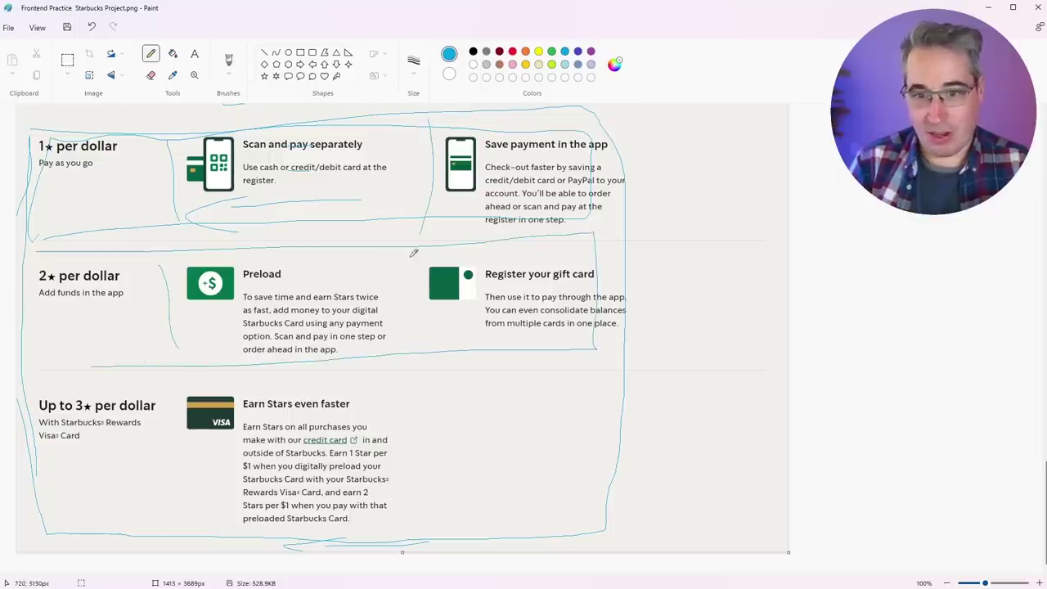
left_click_drag(411, 250, 413, 345)
Step: Outline the Up to 3★ per dollar row, divide its cells, and circle the empty right cell
mouse_move(83, 373)
left_mouse_down()
mouse_move(596, 373)
mouse_move(576, 512)
mouse_move(47, 514)
mouse_move(55, 383)
left_mouse_up()
left_click_drag(175, 383, 186, 511)
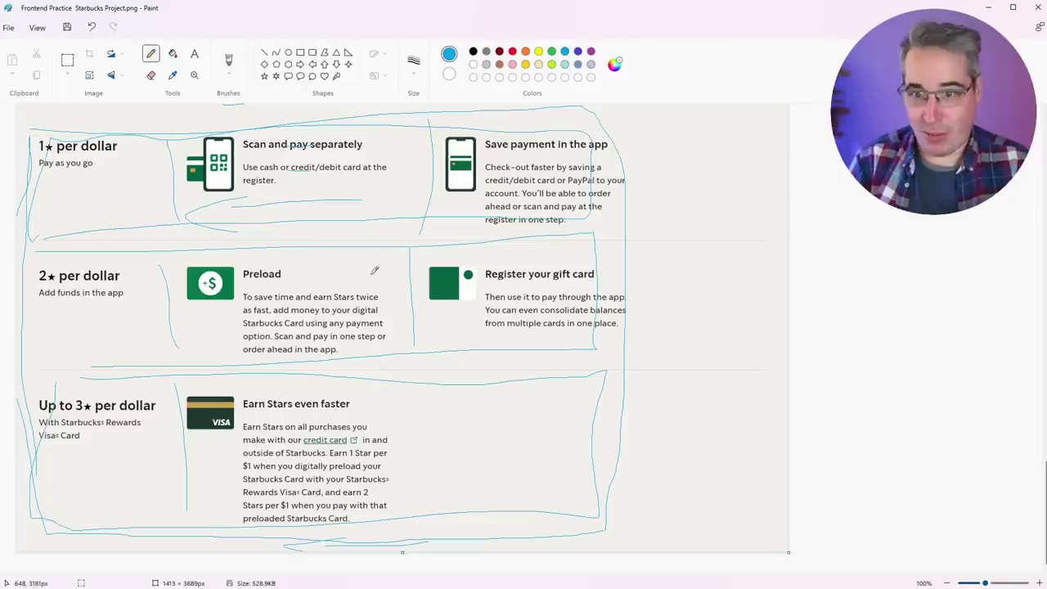
left_click_drag(417, 377, 413, 515)
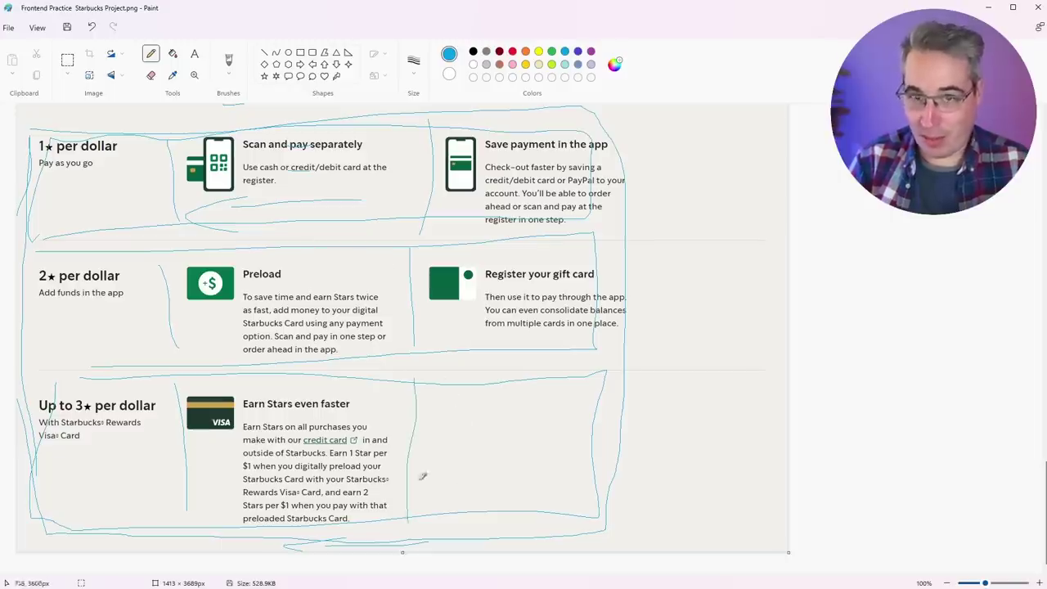
left_click_drag(502, 422, 519, 433)
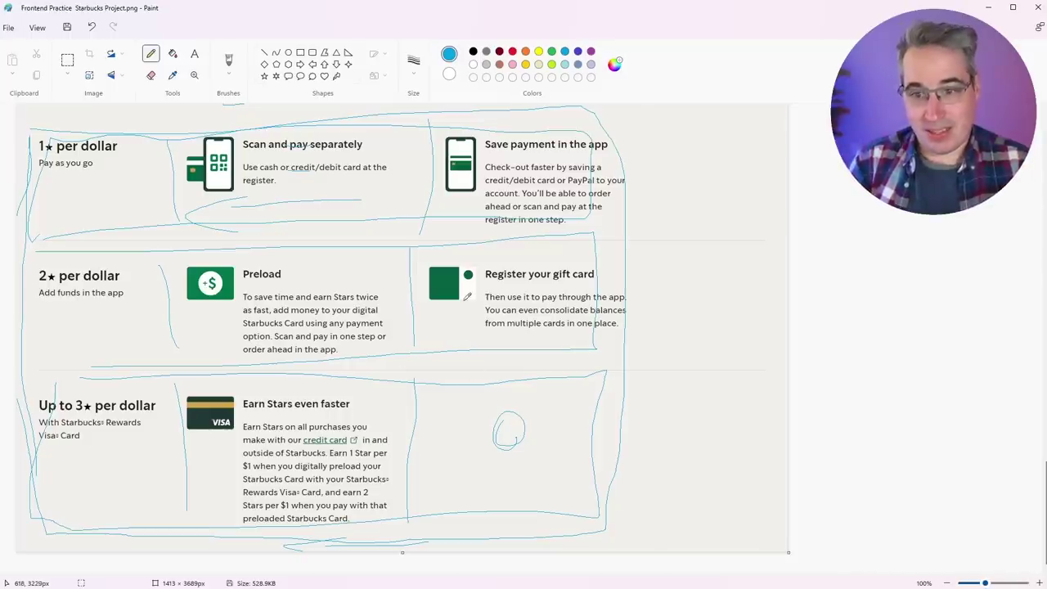
left_click_drag(486, 422, 521, 431)
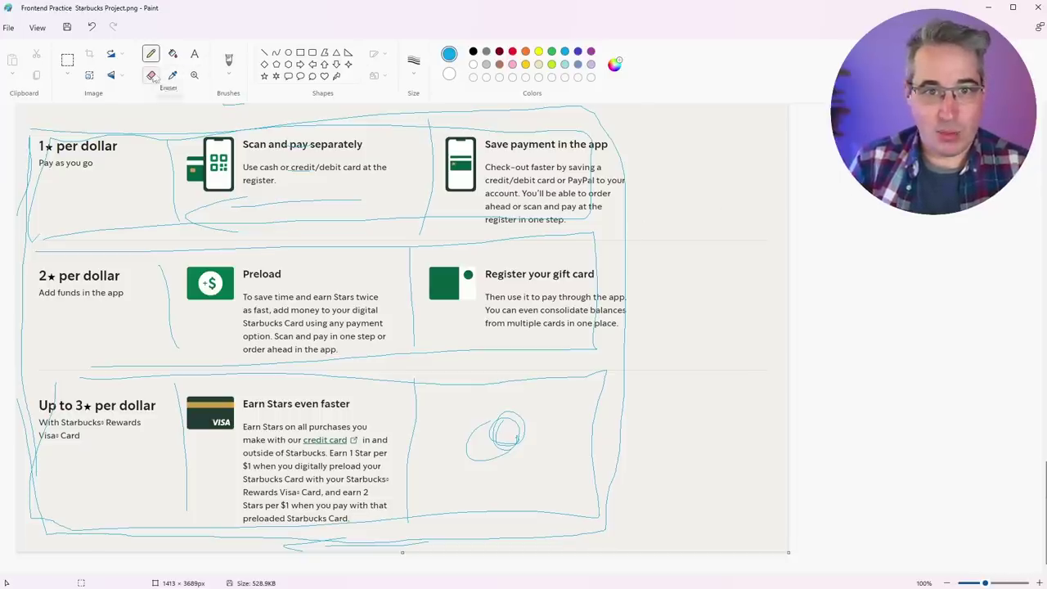
left_click(67, 60)
left_click_drag(19, 117, 130, 242)
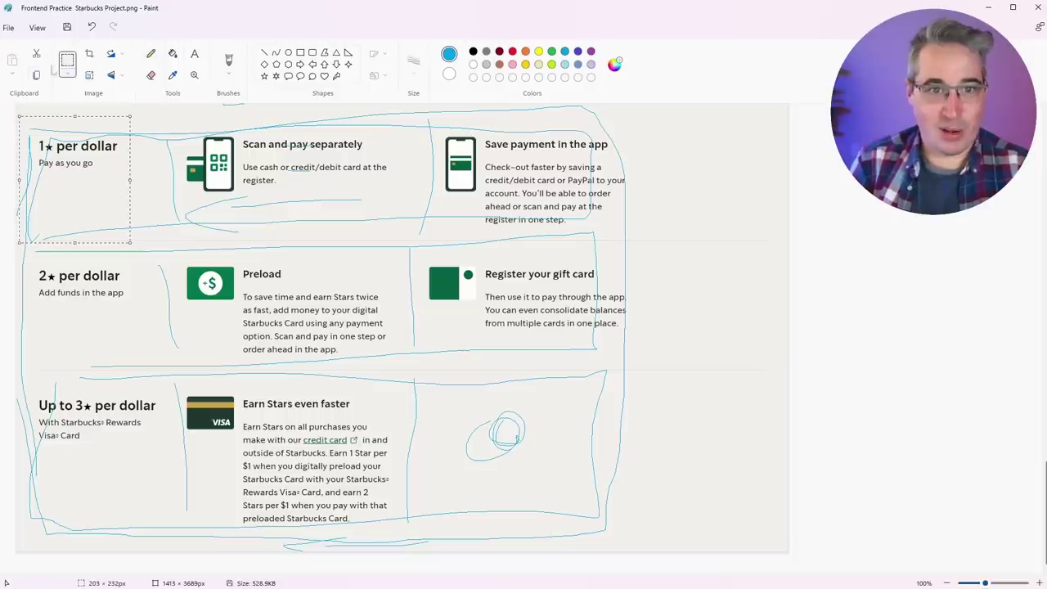
left_click(160, 121)
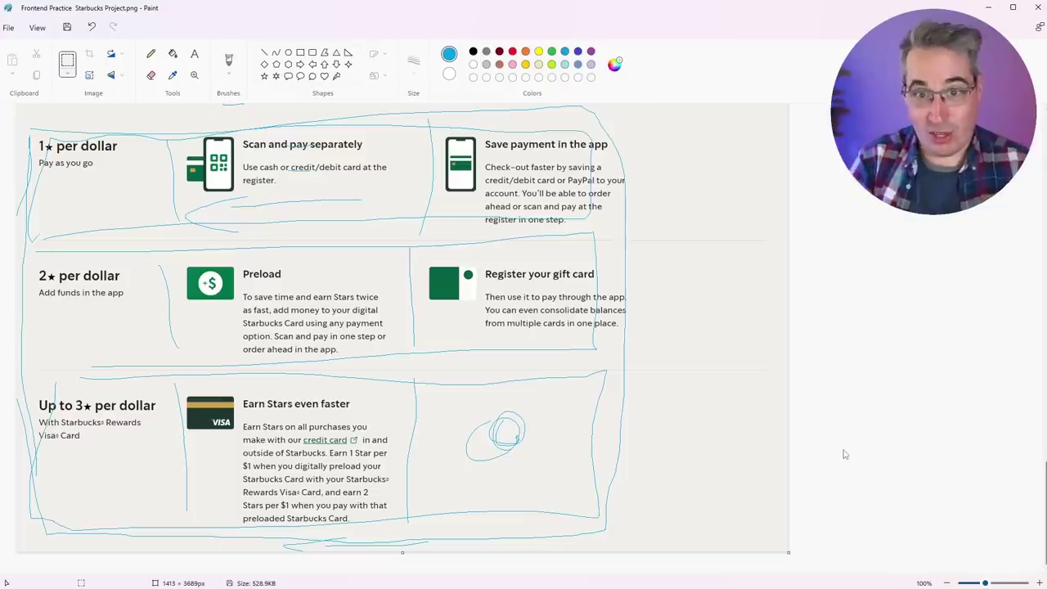
left_click_drag(634, 141, 612, 532)
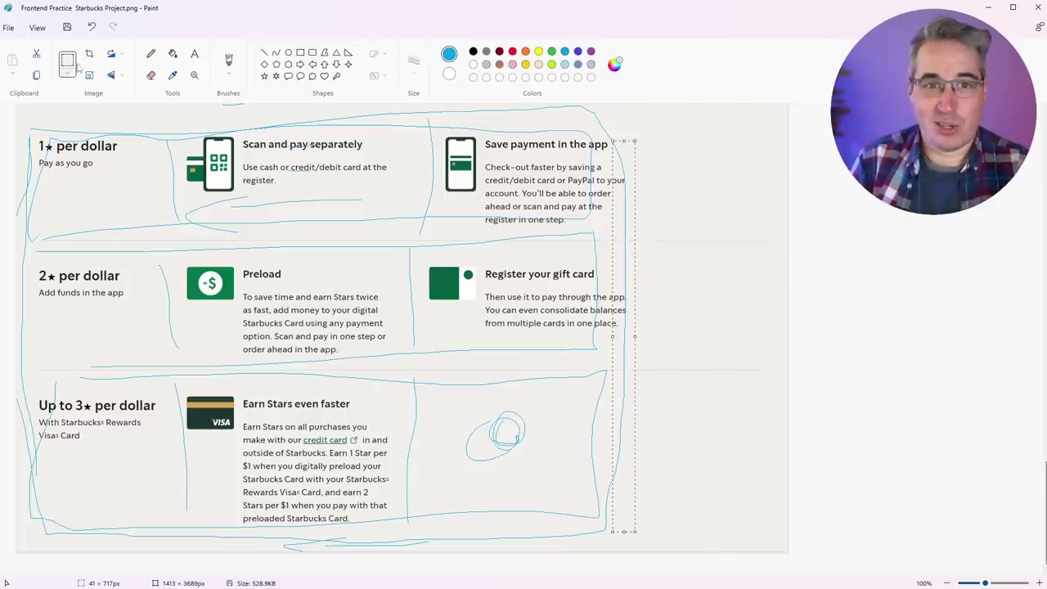
left_click(151, 54)
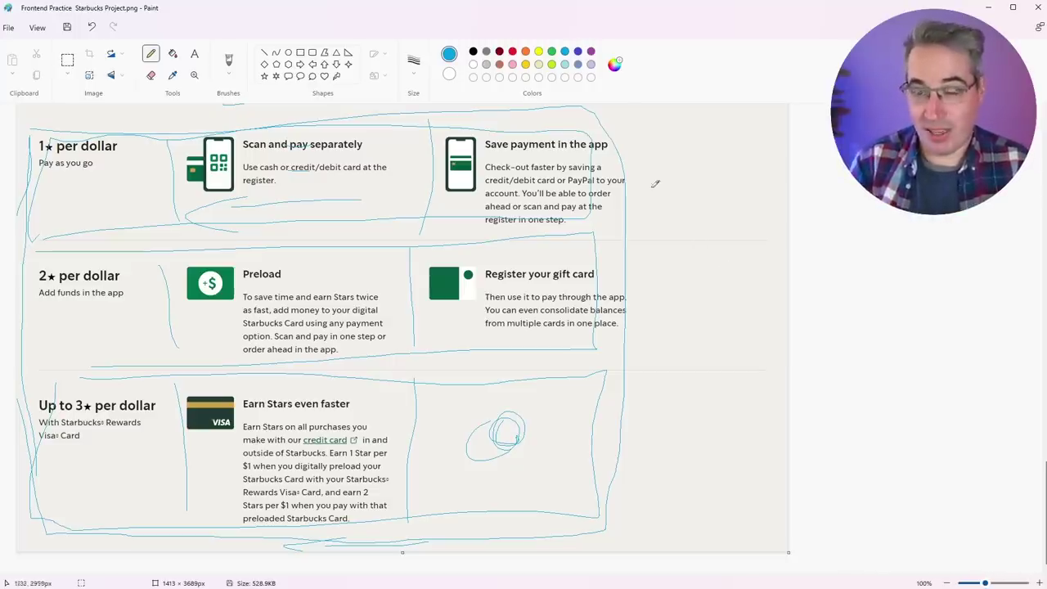
scroll(1038, 488, "up", 3)
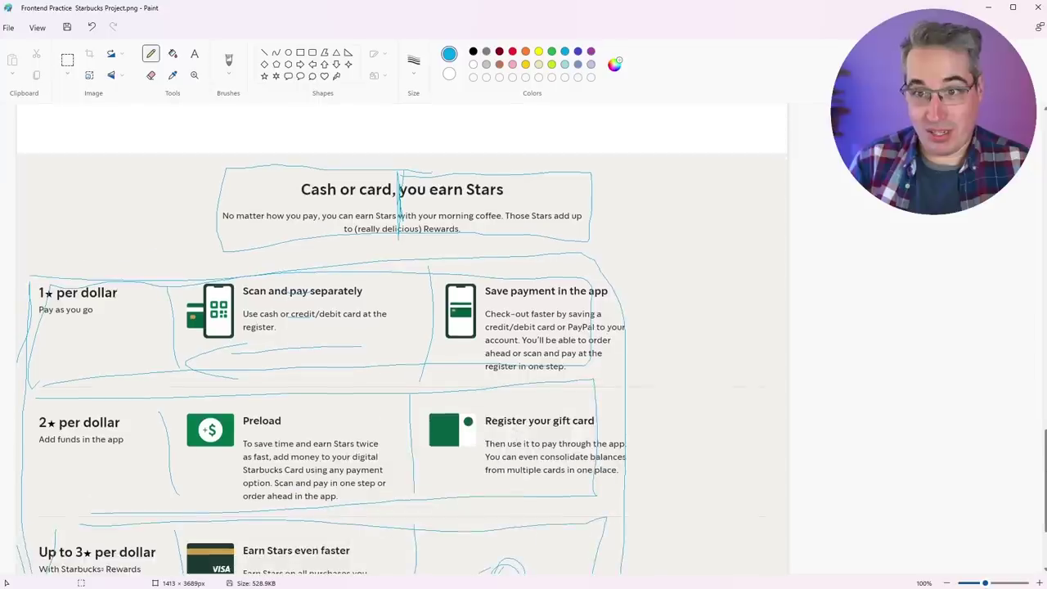
left_click_drag(519, 190, 787, 177)
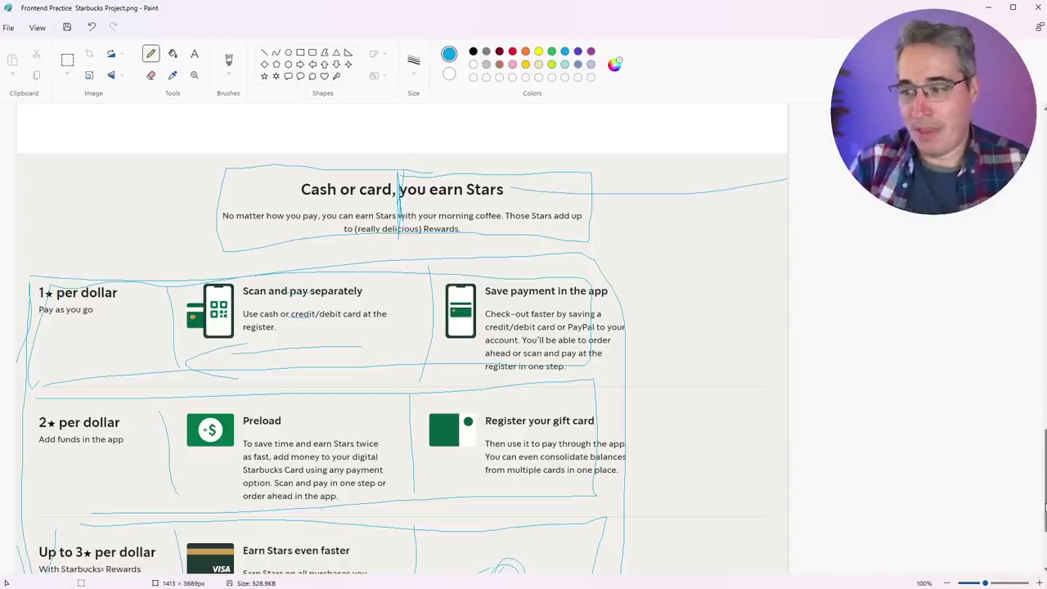
scroll(1044, 498, "up", 1)
scroll(1044, 501, "up", 2)
left_click_drag(1043, 495, 1028, 435)
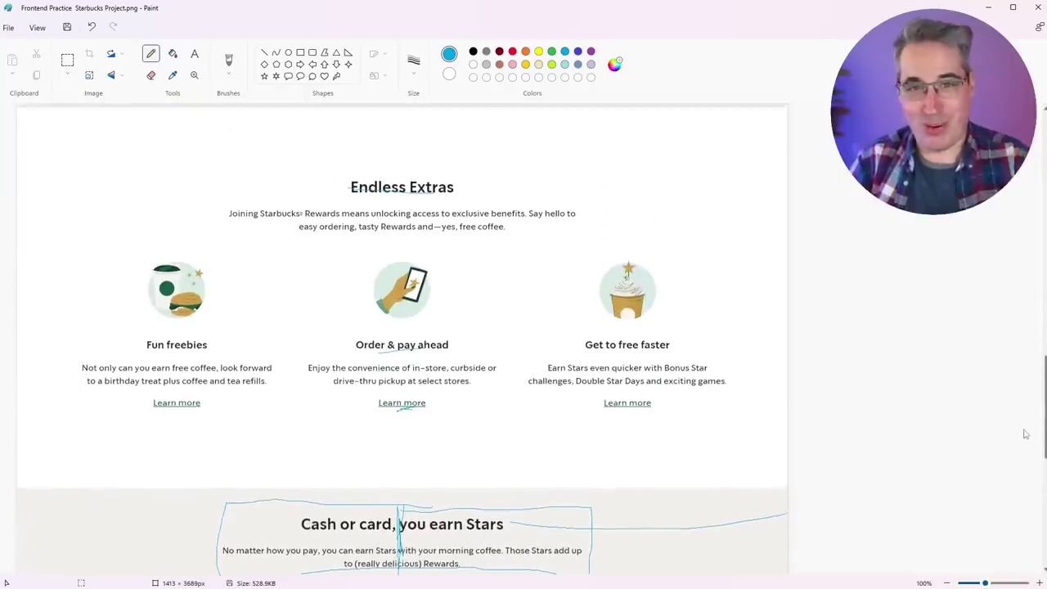
scroll(1022, 431, "up", 1)
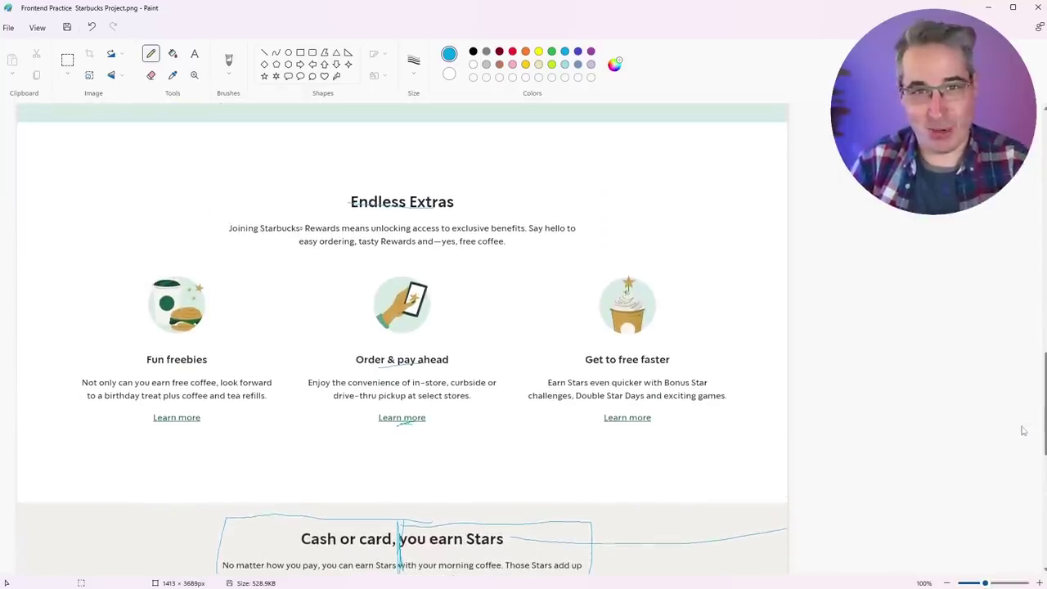
scroll(1023, 431, "up", 1)
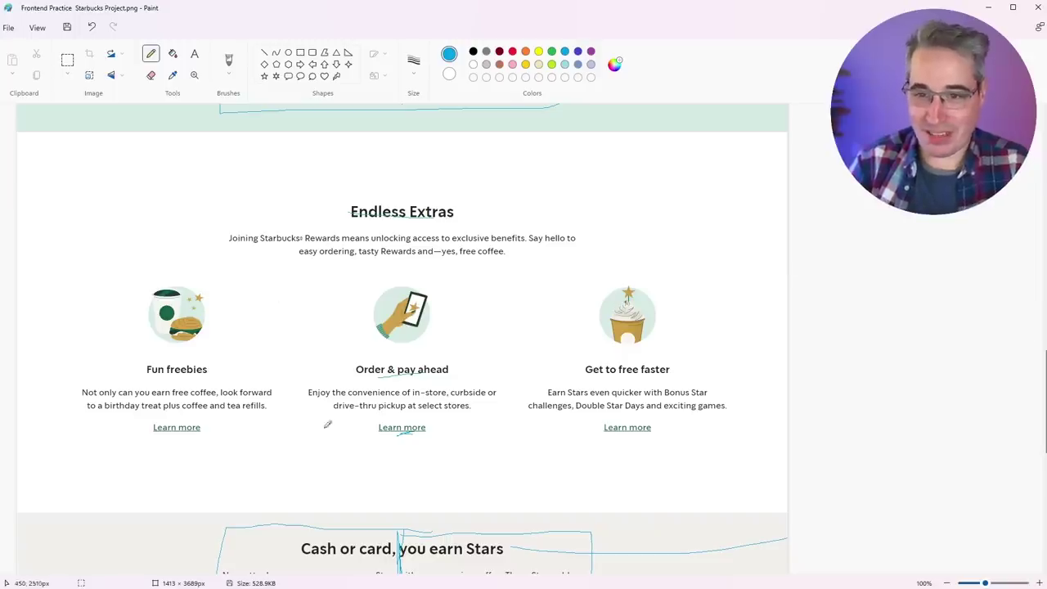
left_click_drag(1039, 394, 1016, 206)
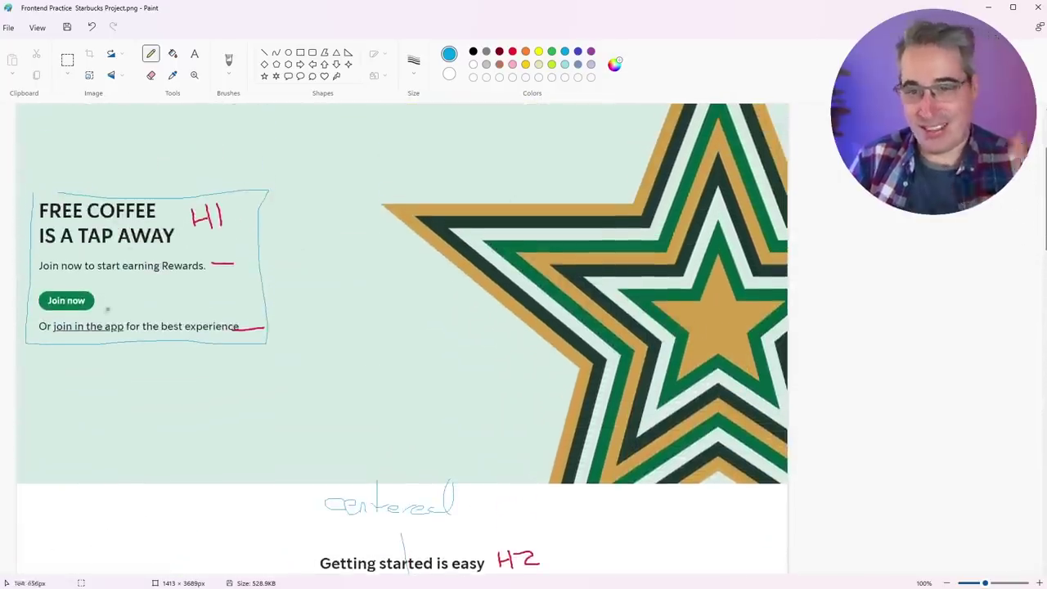
Step: Circle the H1 label beside FREE COFFEE and box the three numbered step columns in blue
scroll(325, 297, "up", 2)
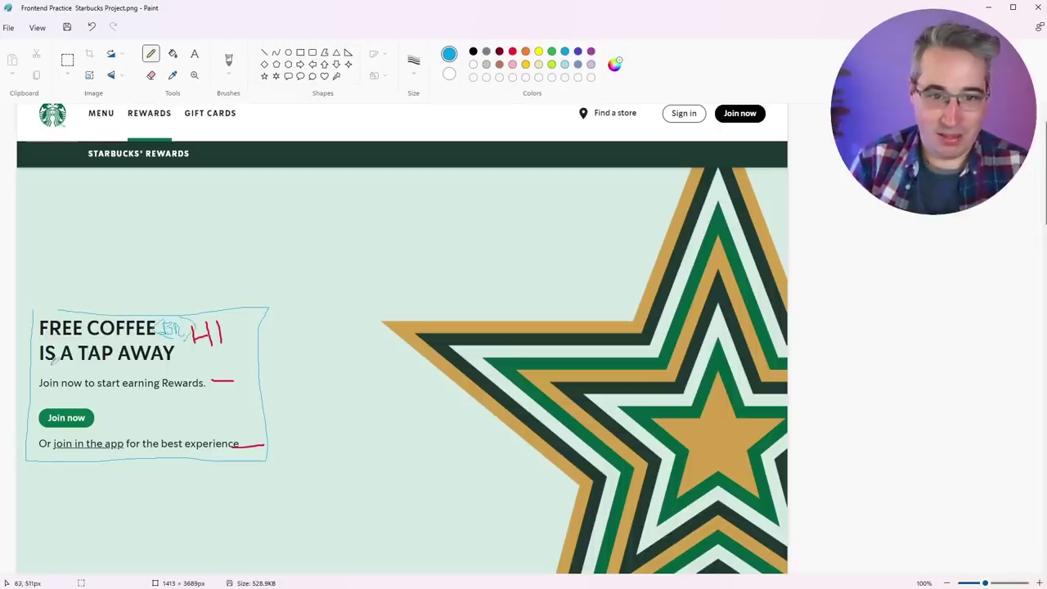
mouse_move(181, 316)
left_mouse_down()
mouse_move(176, 327)
mouse_move(196, 337)
mouse_move(187, 328)
left_mouse_up()
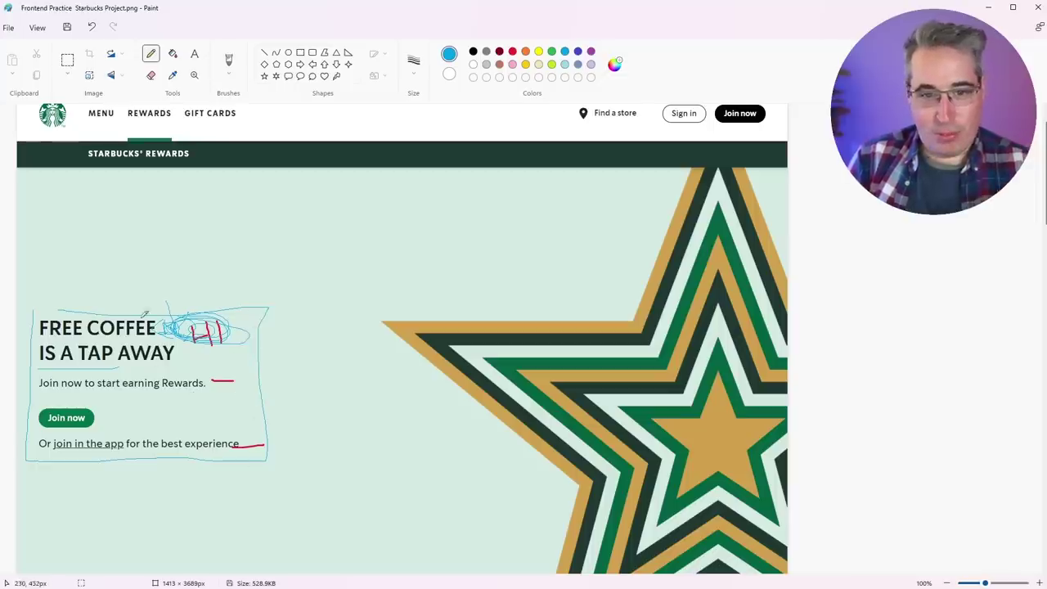
scroll(291, 325, "down", 5)
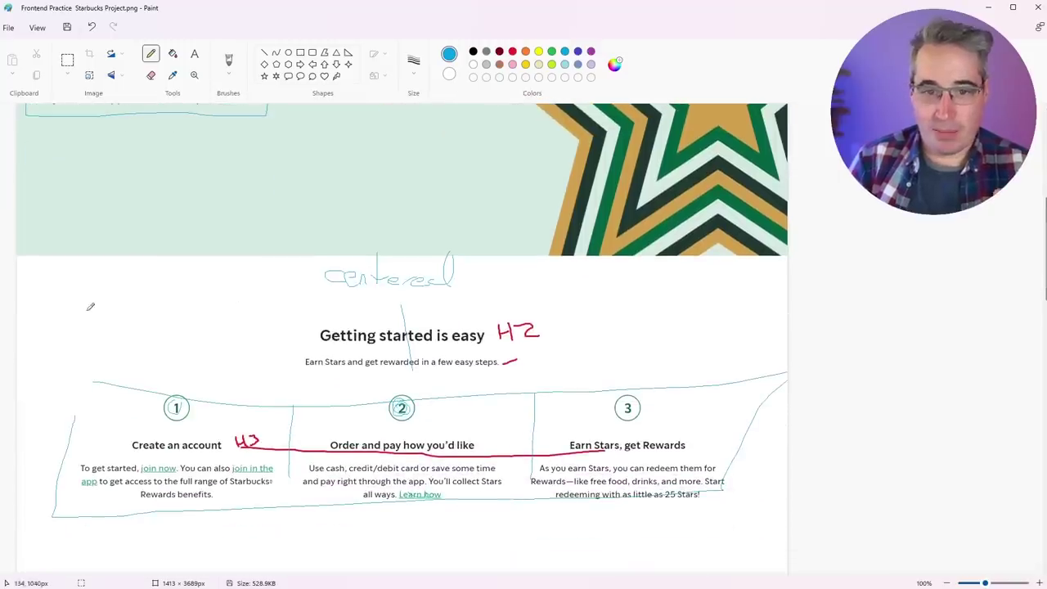
mouse_move(79, 292)
left_mouse_down()
mouse_move(68, 509)
mouse_move(708, 491)
mouse_move(732, 396)
mouse_move(729, 298)
mouse_move(70, 293)
left_mouse_up()
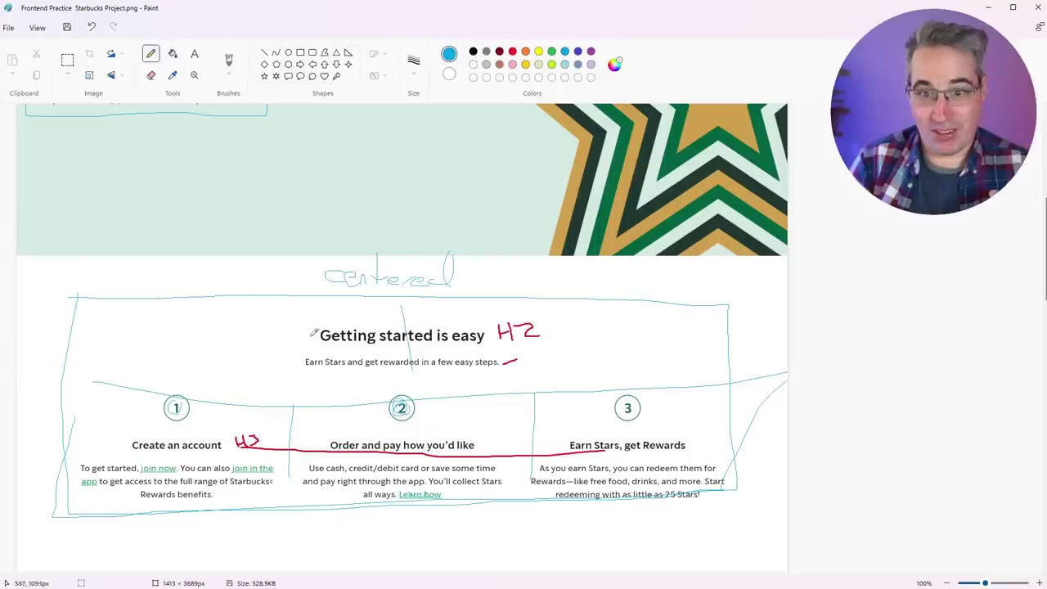
Step: Box the 'Getting started is easy' heading, underline its subtitle, and write 'wide' beside 'centered'
mouse_move(313, 332)
left_mouse_down()
mouse_move(299, 378)
mouse_move(520, 354)
mouse_move(357, 324)
mouse_move(320, 330)
left_mouse_up()
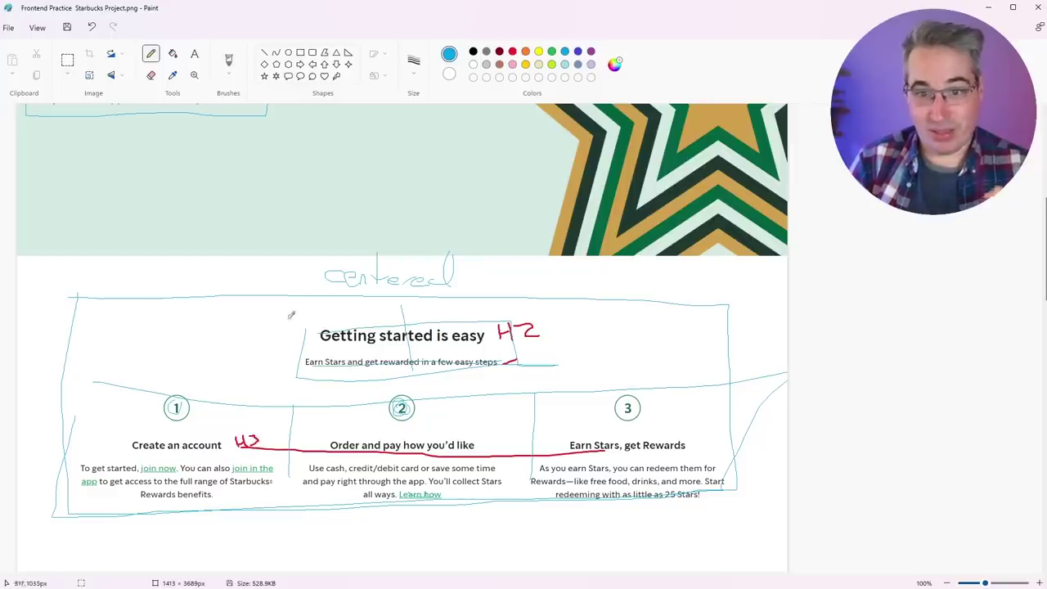
left_click_drag(220, 361, 620, 351)
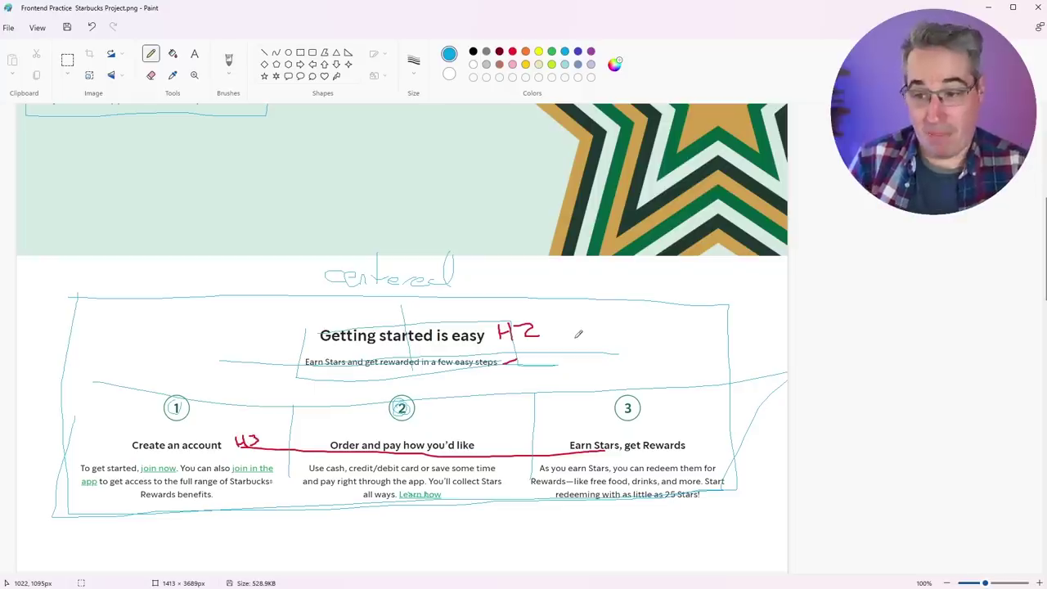
scroll(229, 237, "down", 2)
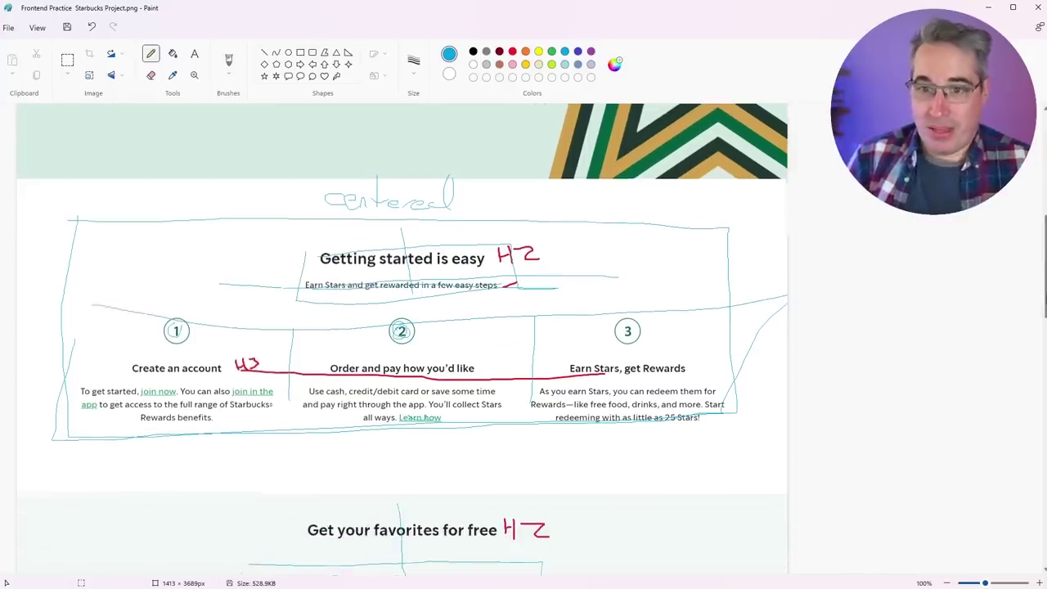
mouse_move(91, 199)
left_mouse_down()
mouse_move(141, 204)
mouse_move(144, 189)
mouse_move(150, 209)
mouse_move(172, 211)
left_mouse_up()
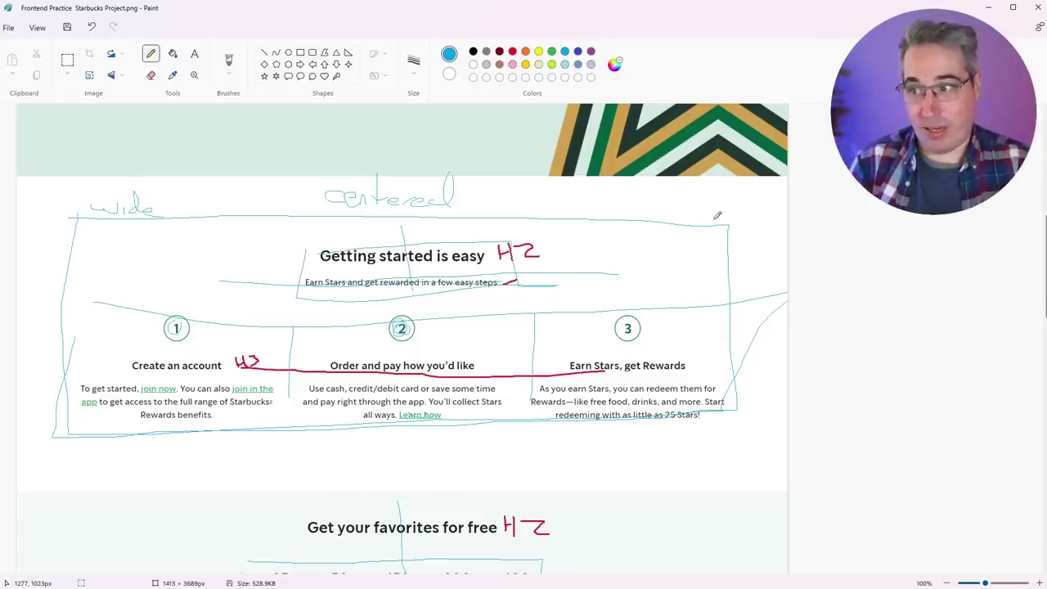
Step: Draw blue boundary lines down both sides of the 'Get your favorites for free' rewards section
scroll(1041, 270, "down", 3)
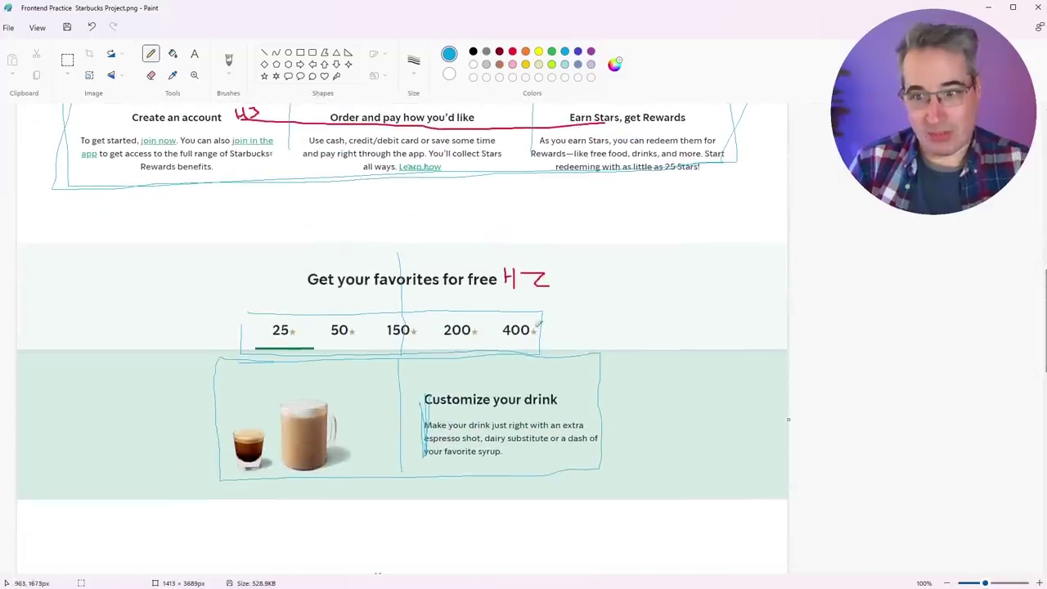
mouse_move(561, 312)
left_mouse_down()
mouse_move(542, 323)
mouse_move(556, 337)
left_mouse_up()
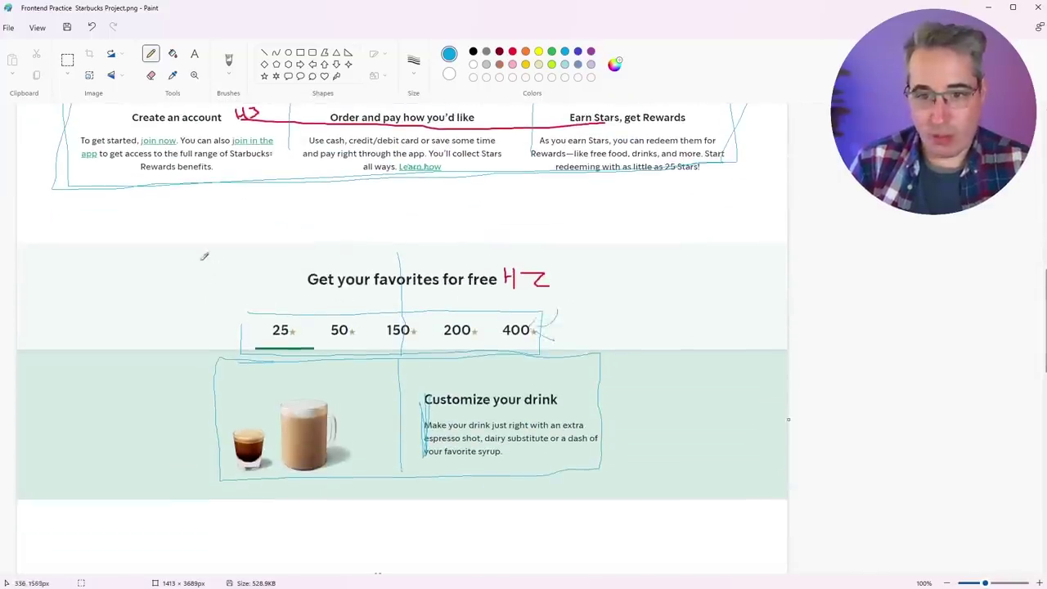
left_click_drag(205, 256, 211, 447)
left_click_drag(603, 252, 601, 466)
mouse_move(617, 299)
left_mouse_down()
mouse_move(624, 286)
mouse_move(678, 290)
left_mouse_up()
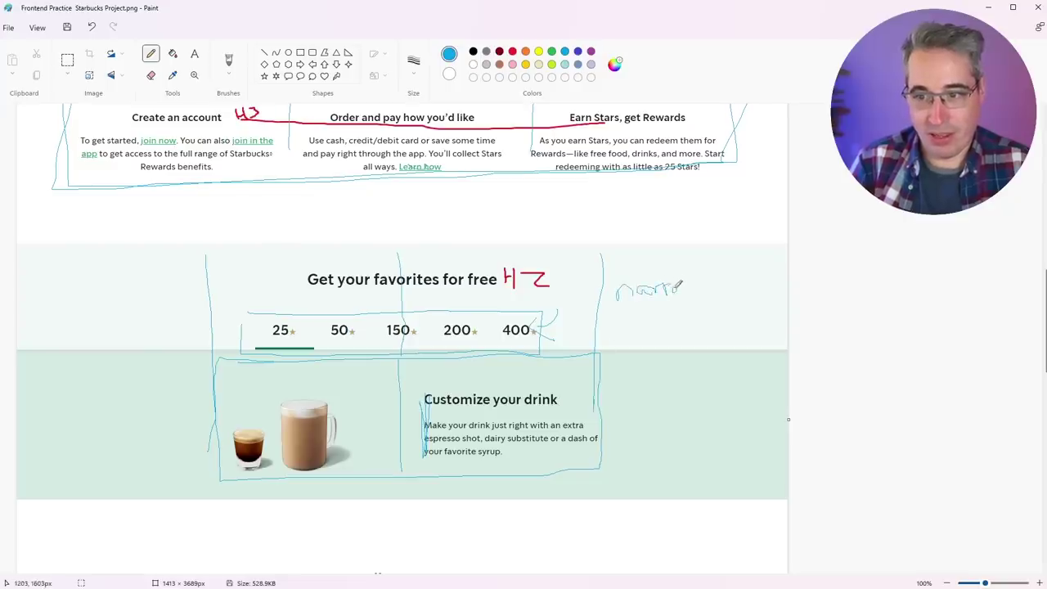
Step: Loop the 25–400 tabs row and outline the Endless Extras section in blue
mouse_move(293, 309)
left_mouse_down()
mouse_move(340, 350)
mouse_move(528, 335)
mouse_move(292, 308)
left_mouse_up()
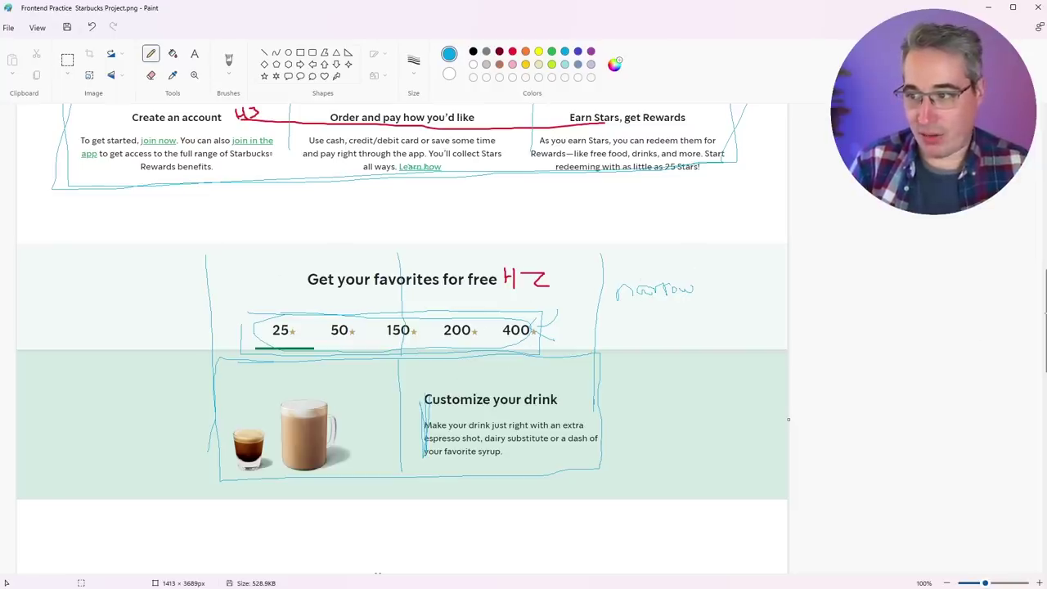
mouse_move(1044, 330)
left_mouse_down()
mouse_move(1045, 292)
mouse_move(1044, 375)
left_mouse_up()
mouse_move(70, 255)
left_mouse_down()
mouse_move(82, 515)
mouse_move(695, 512)
mouse_move(718, 464)
mouse_move(312, 254)
mouse_move(113, 266)
left_mouse_up()
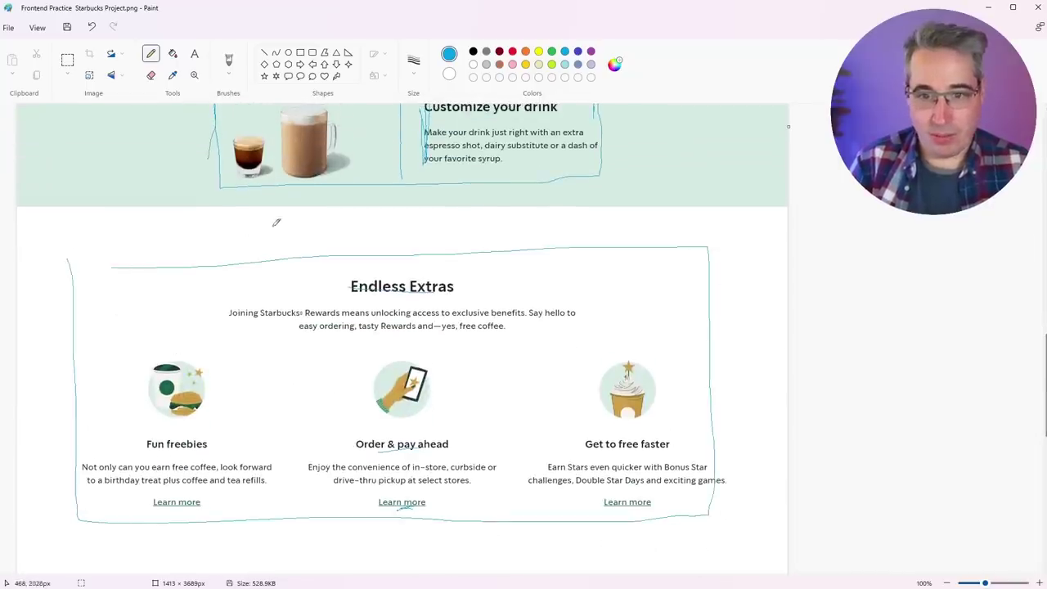
Step: Write 'Wide' in blue above the Endless Extras box
mouse_move(269, 221)
left_mouse_down()
mouse_move(306, 245)
mouse_move(327, 237)
mouse_move(365, 250)
left_mouse_up()
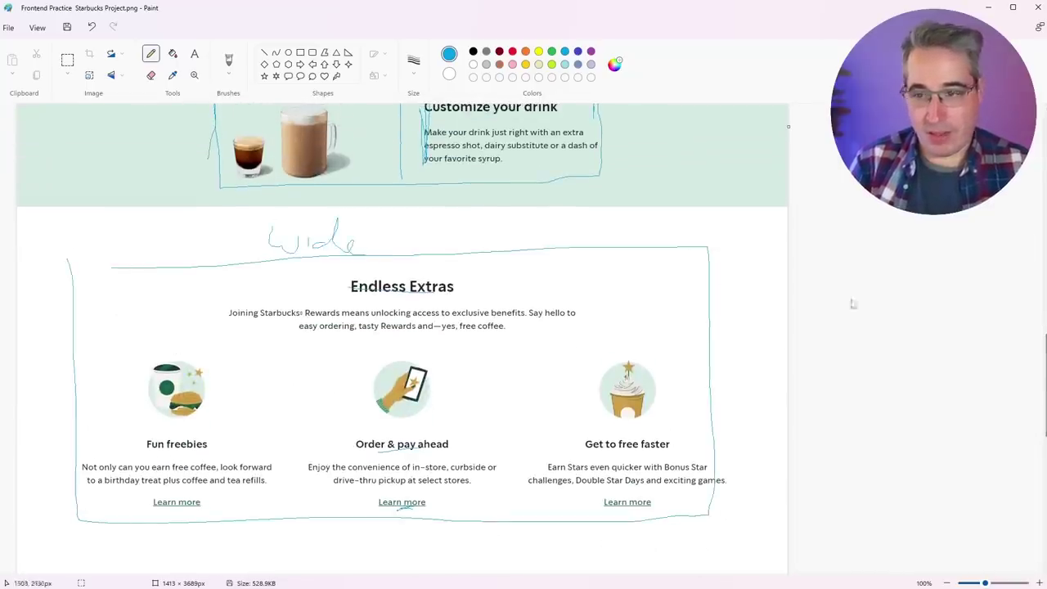
left_click_drag(1044, 377, 1044, 446)
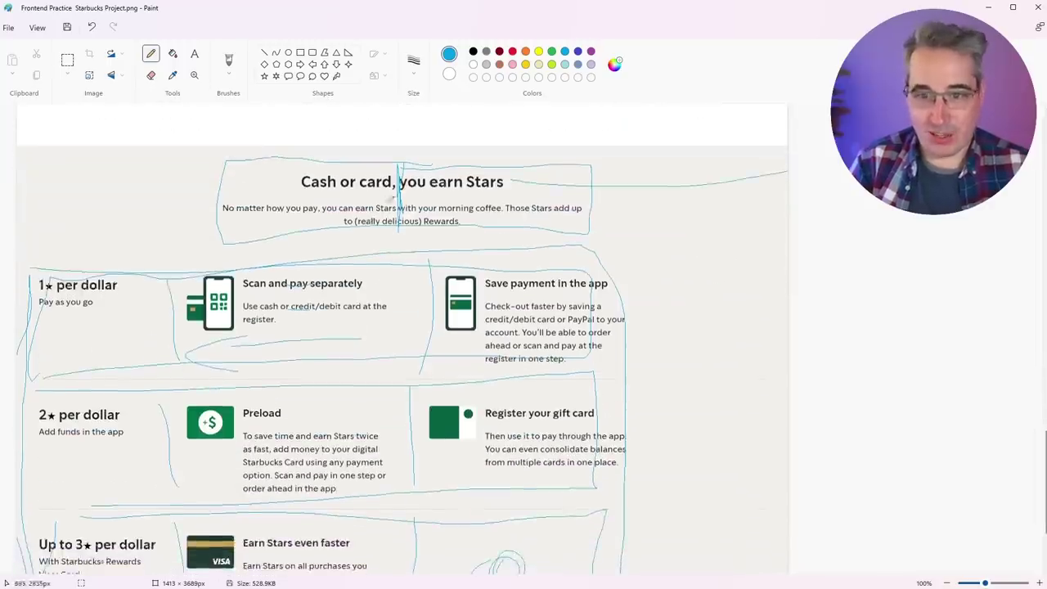
mouse_move(1044, 458)
left_mouse_down()
mouse_move(1044, 376)
mouse_move(1044, 407)
mouse_move(1024, 381)
left_mouse_up()
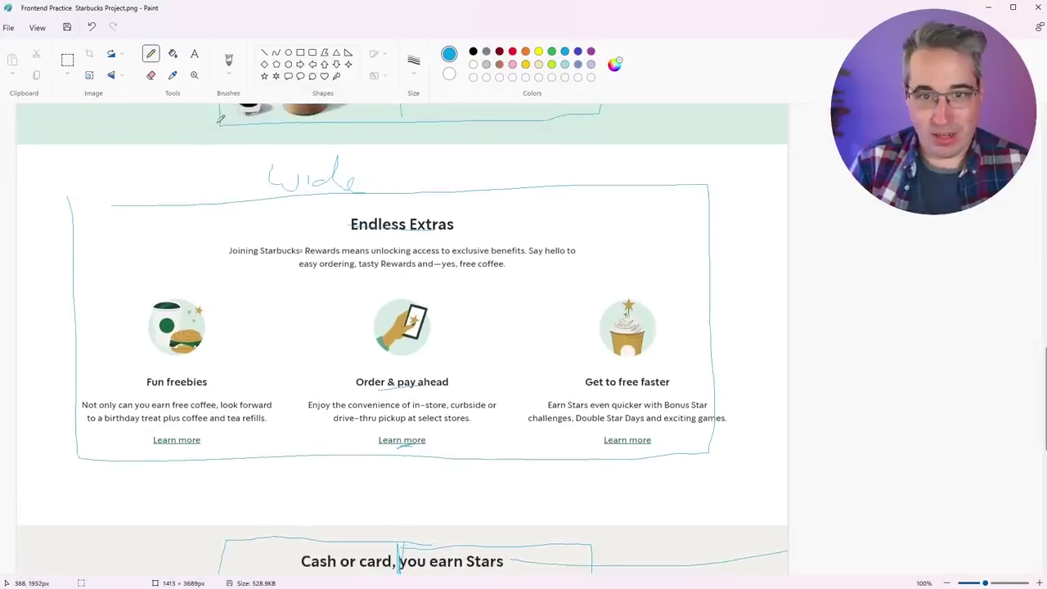
Step: Draw two long vertical blue guide lines through Endless Extras toward Cash or card
mouse_move(219, 122)
left_mouse_down()
mouse_move(224, 323)
mouse_move(205, 571)
left_mouse_up()
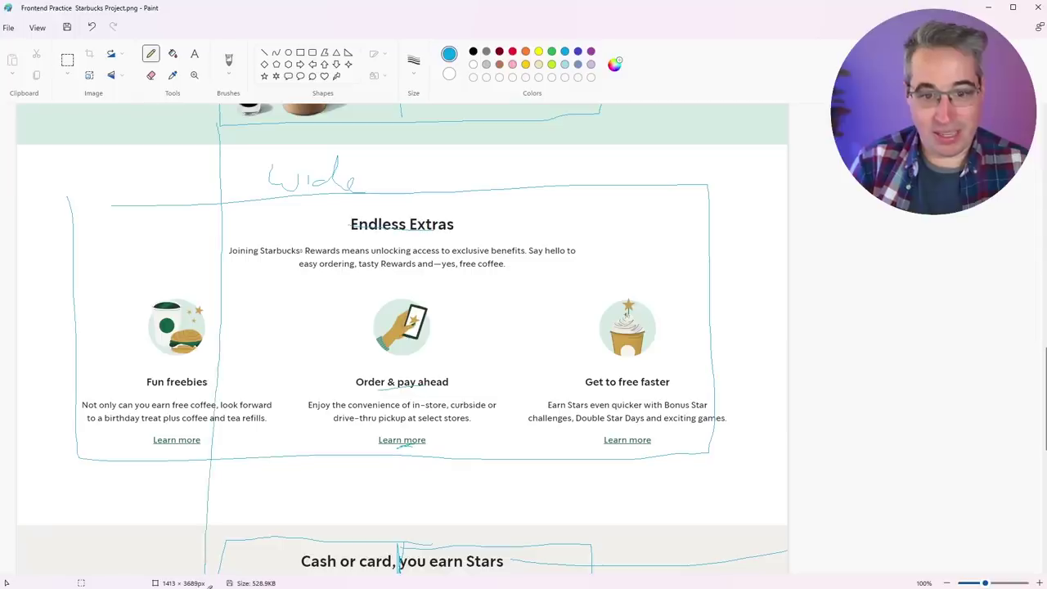
left_click_drag(608, 124, 605, 546)
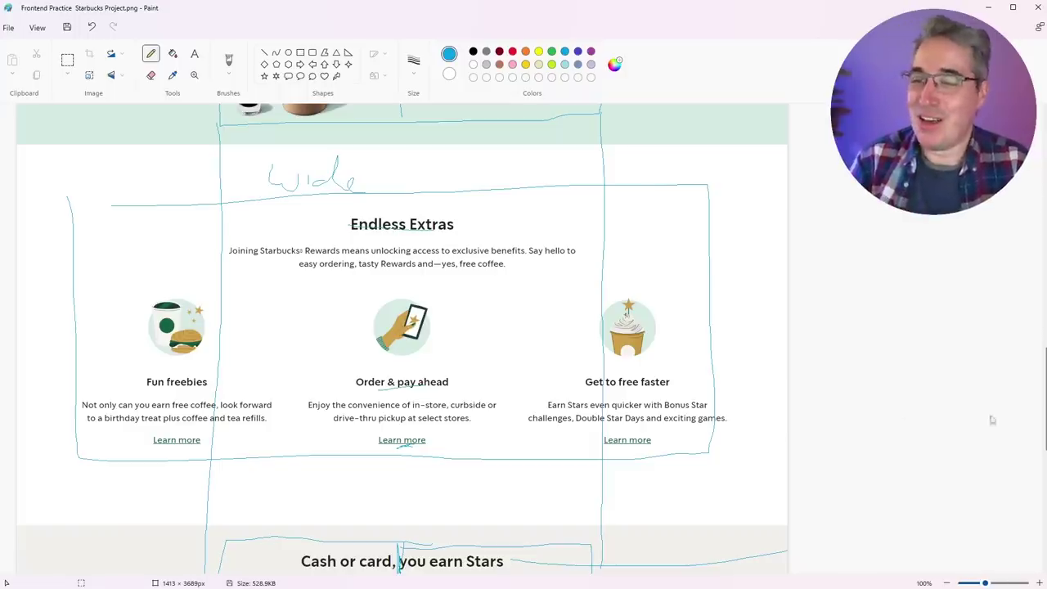
scroll(401, 339, "down", 2)
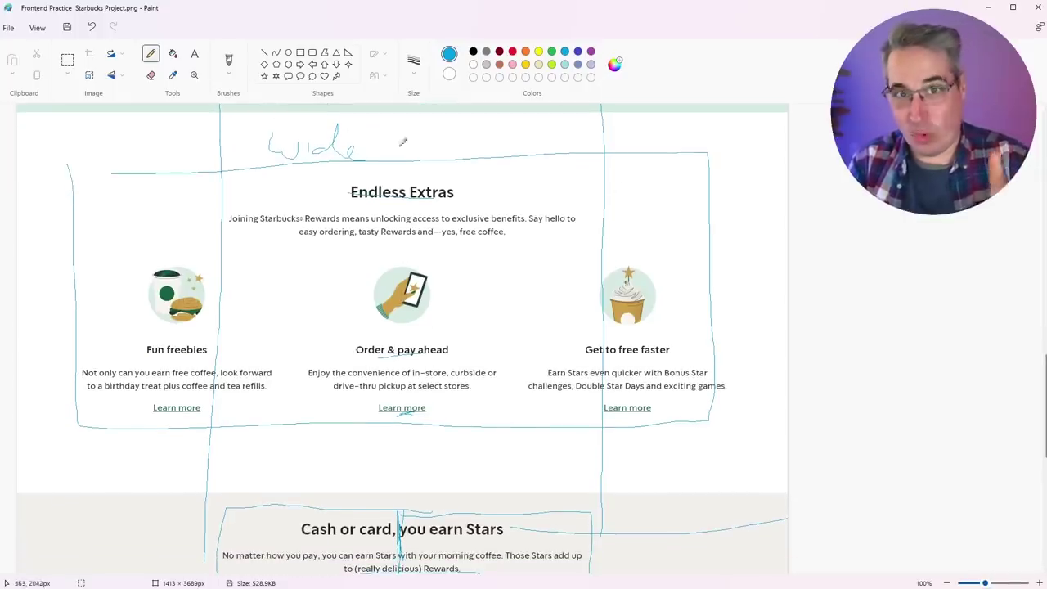
scroll(955, 388, "down", 4)
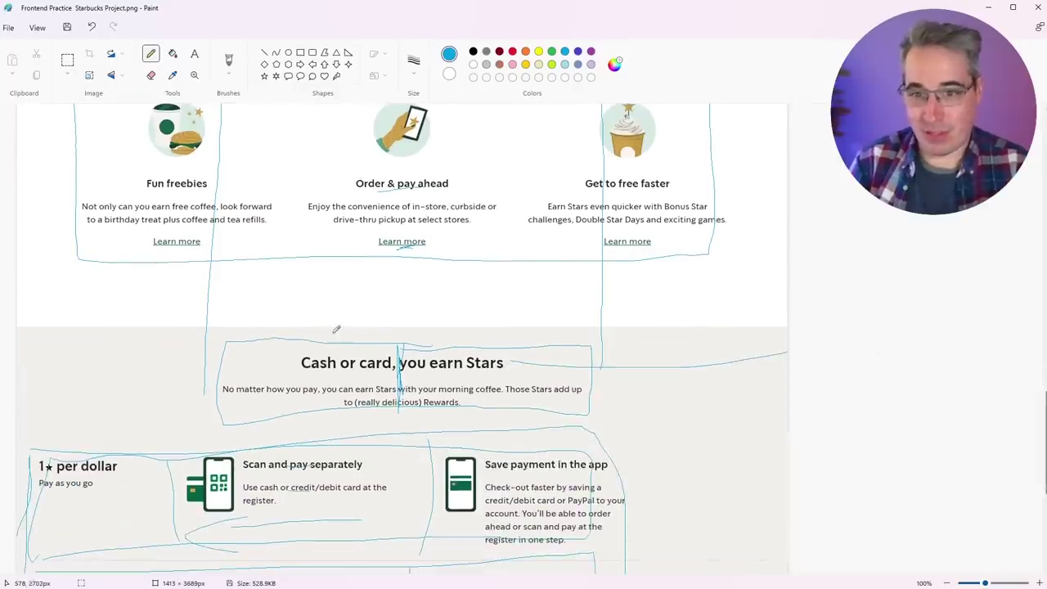
Step: Write 'narrow' above the Cash or card box and add a check mark beside the payment rows
left_click_drag(332, 337, 340, 330)
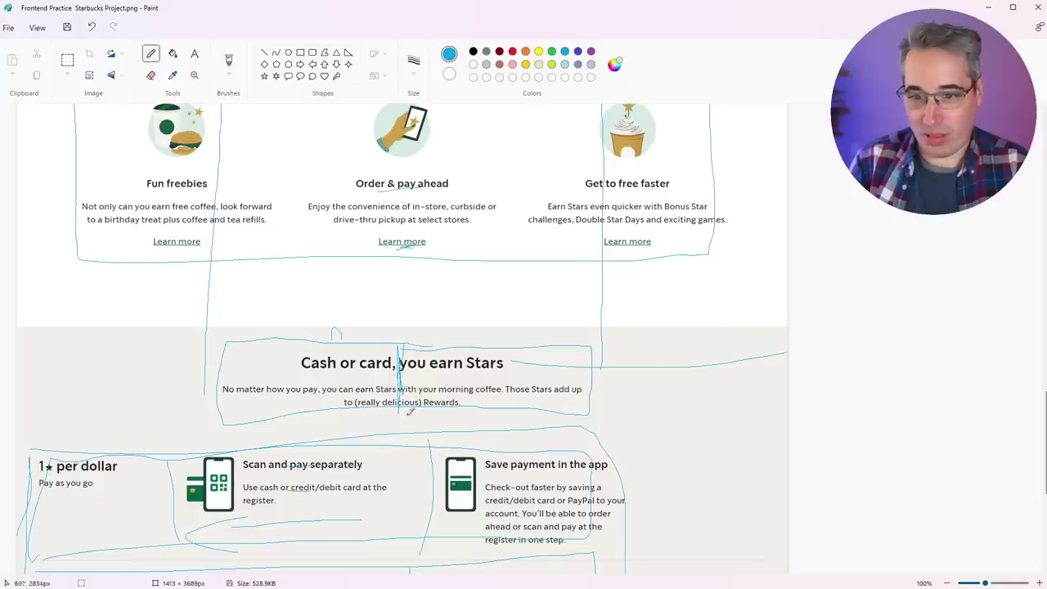
left_click_drag(342, 330, 436, 319)
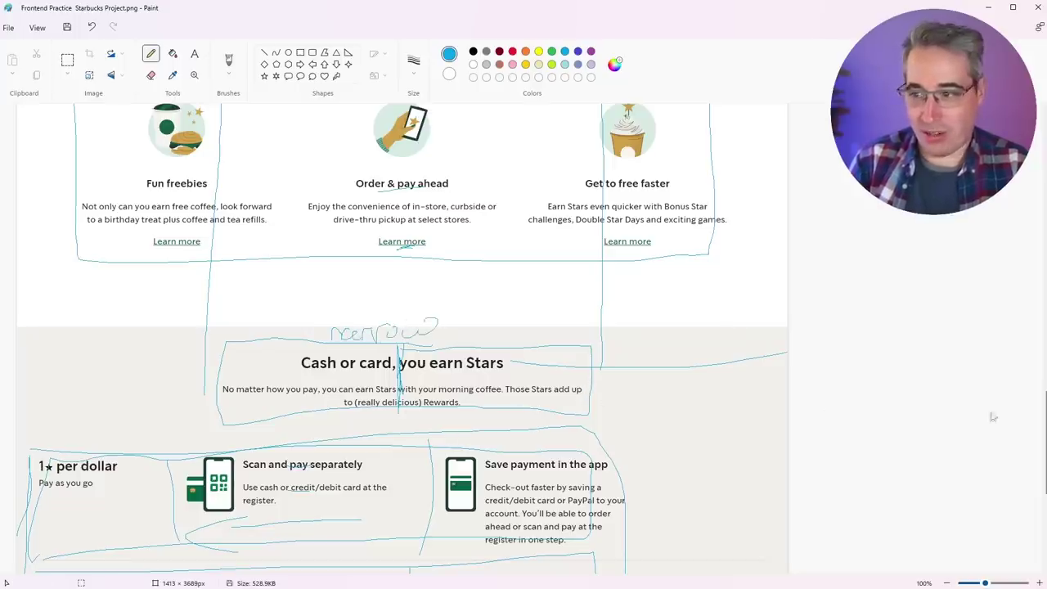
scroll(990, 450, "down", 3)
mouse_move(661, 201)
left_mouse_down()
mouse_move(643, 229)
mouse_move(687, 245)
left_mouse_up()
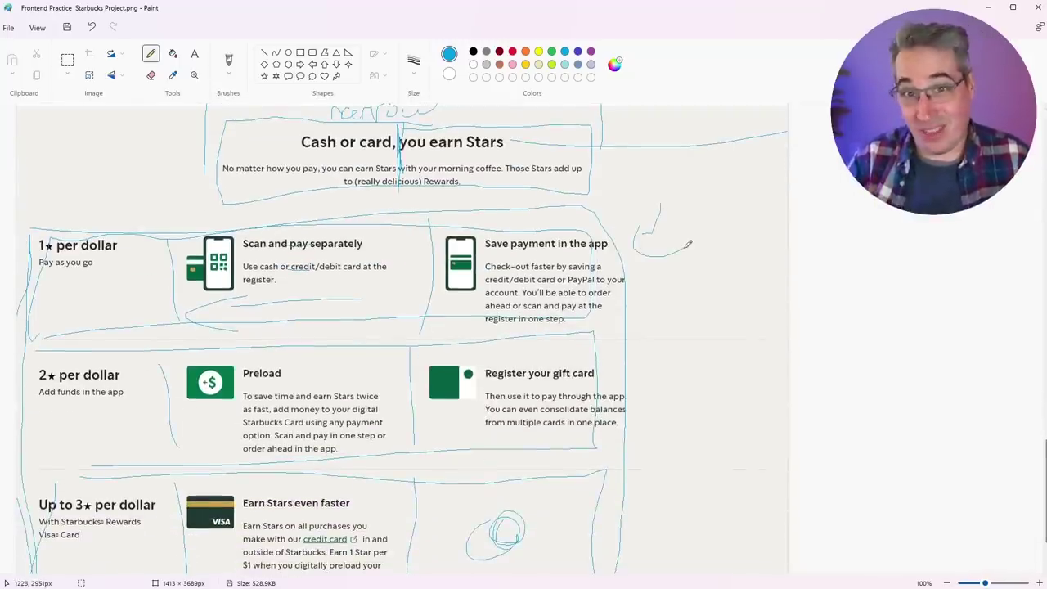
mouse_move(659, 208)
left_mouse_down()
mouse_move(639, 257)
mouse_move(691, 243)
mouse_move(637, 270)
left_mouse_up()
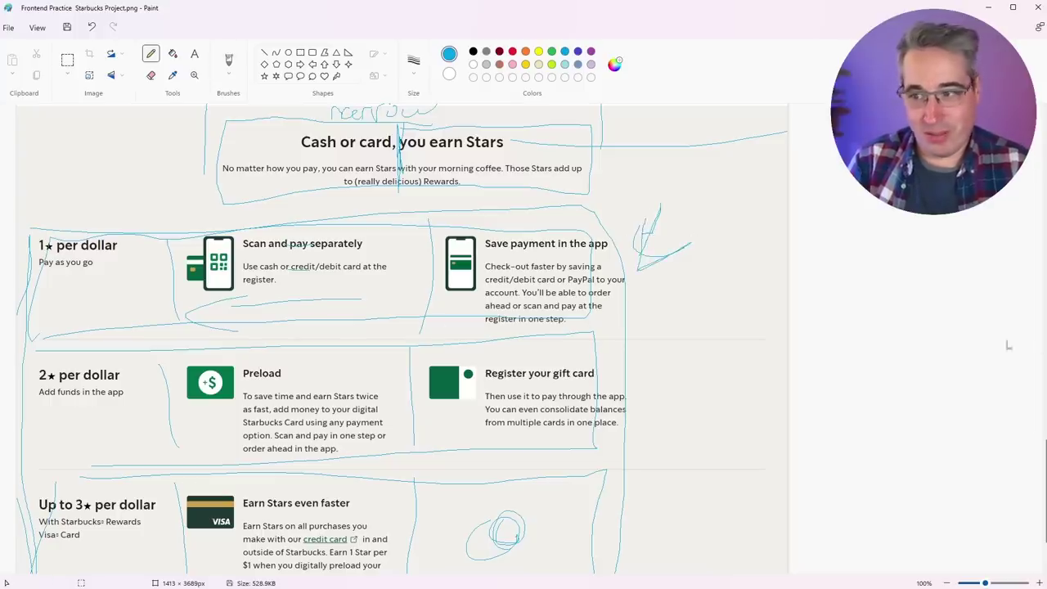
Step: Outline the 'Scan and pay separately' card with a blue freehand box
left_click_drag(1045, 454, 1044, 464)
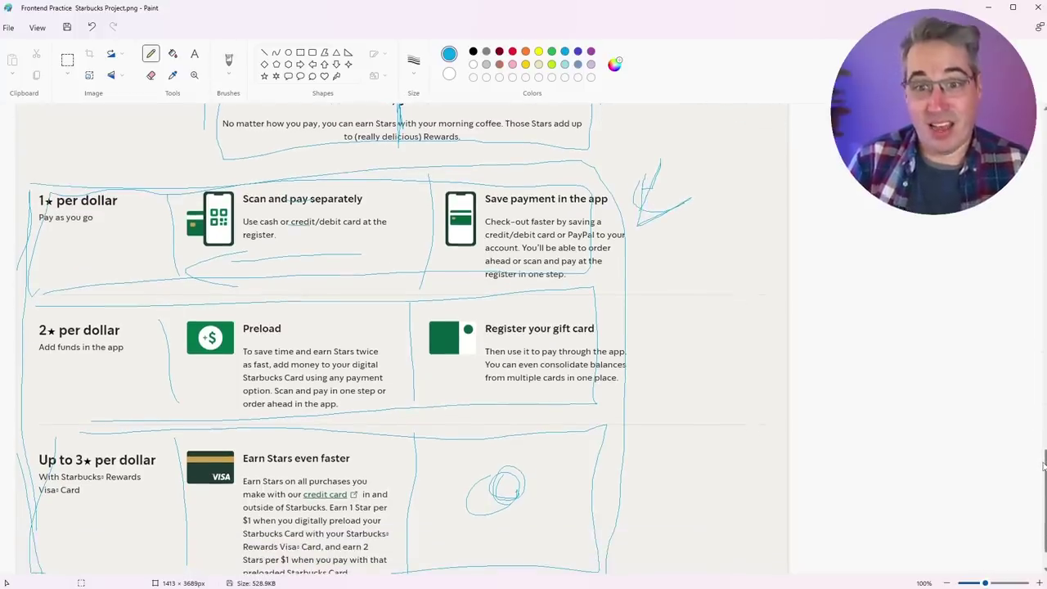
scroll(1045, 464, "up", 4)
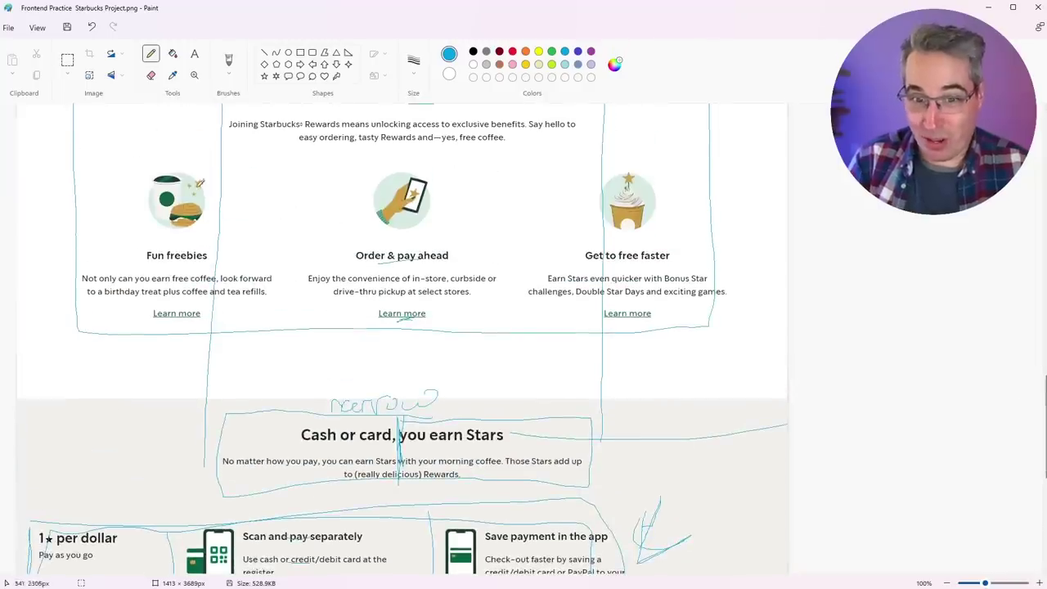
scroll(160, 364, "down", 3)
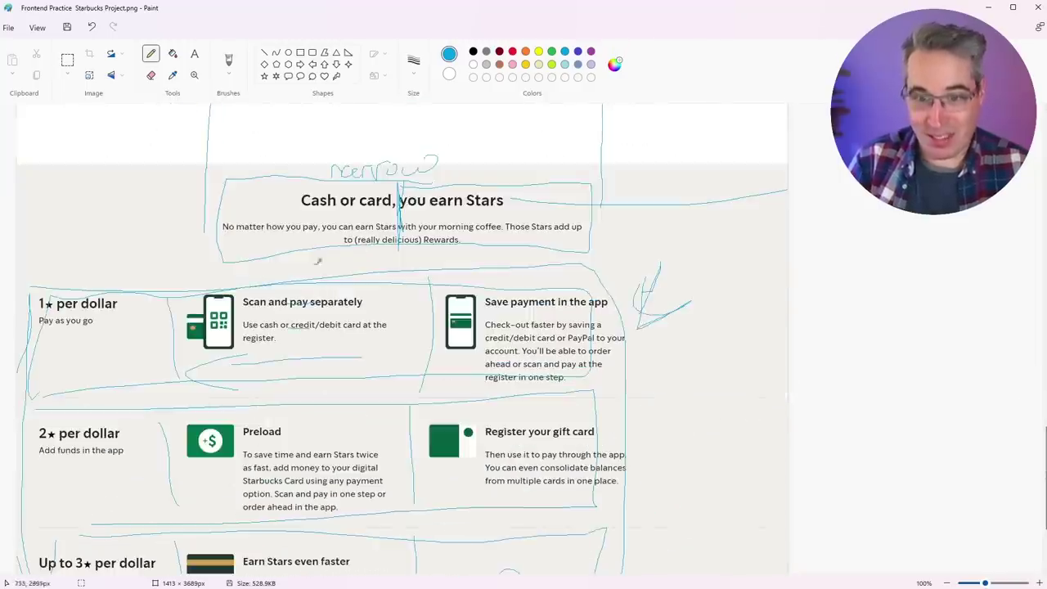
scroll(343, 287, "down", 2)
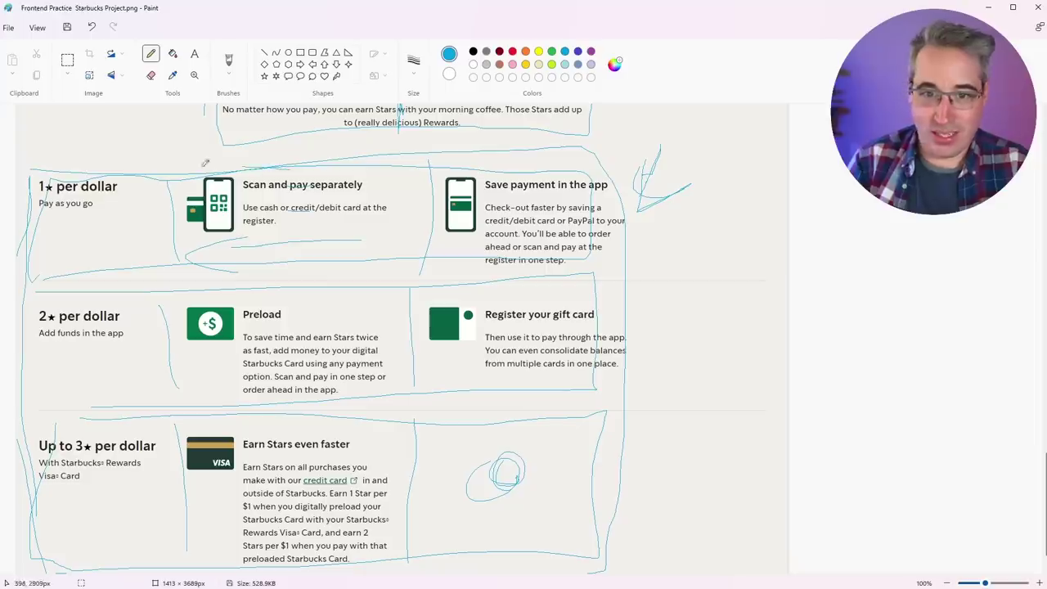
mouse_move(244, 161)
left_mouse_down()
mouse_move(262, 240)
mouse_move(388, 168)
mouse_move(246, 167)
left_mouse_up()
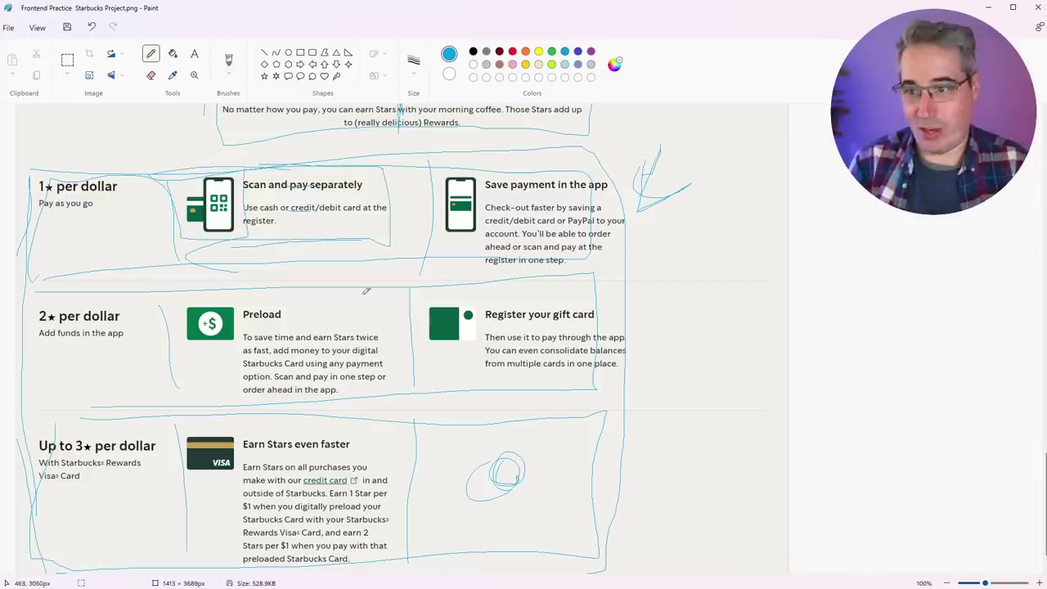
scroll(1041, 517, "up", 10)
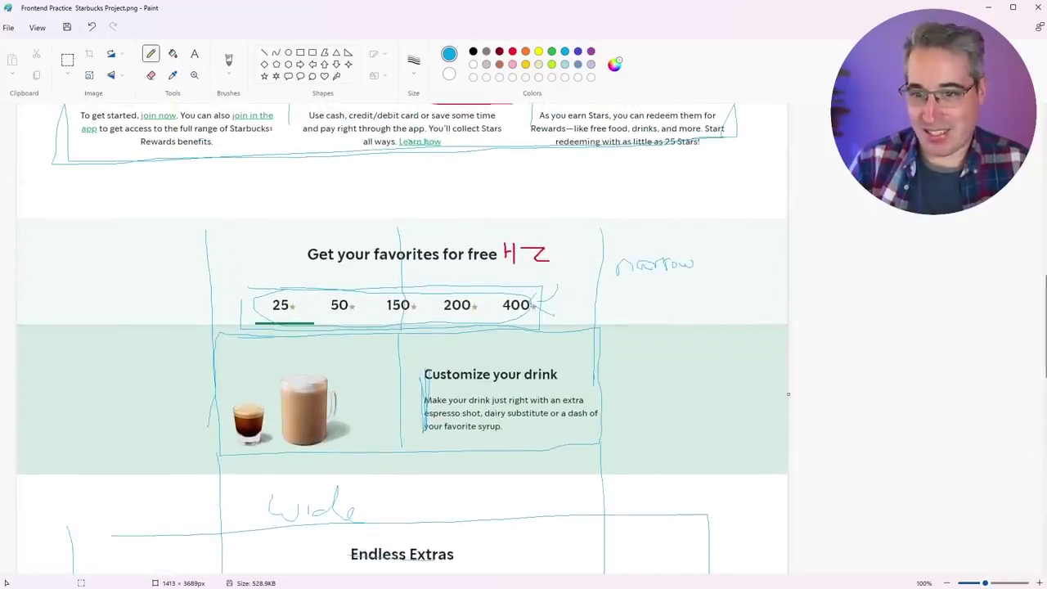
Step: Box the 'Scan and pay separately' block and its phone icon separately in blue
scroll(1042, 291, "up", 4)
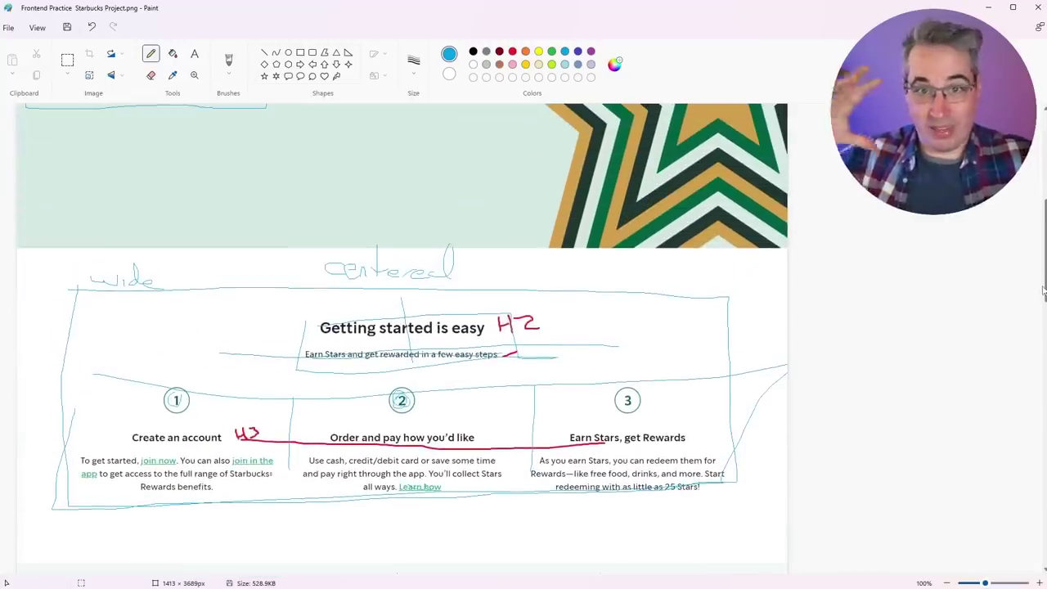
left_click_drag(1042, 290, 1020, 500)
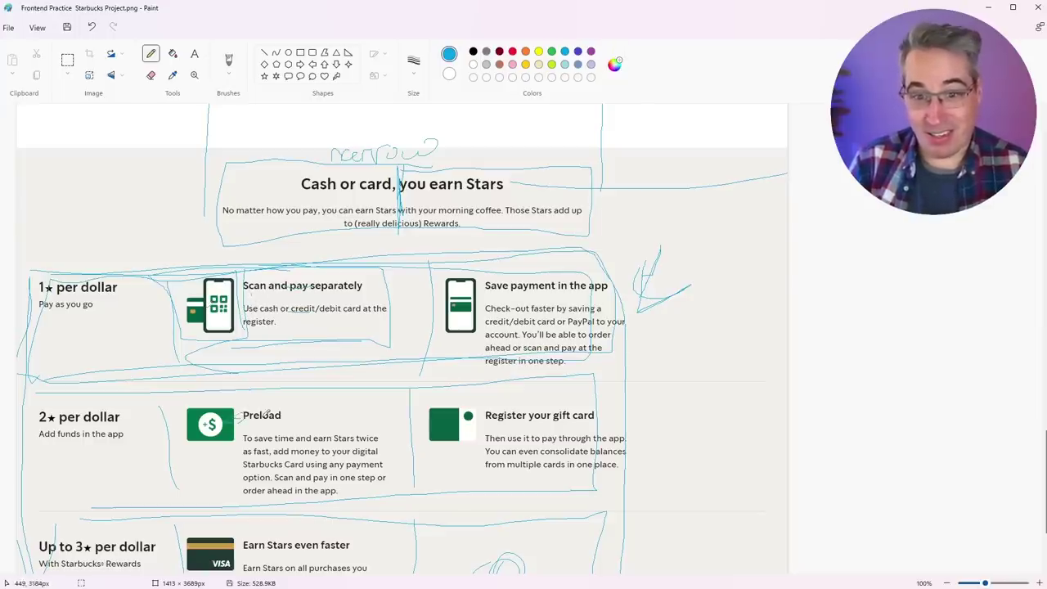
mouse_move(242, 265)
left_mouse_down()
mouse_move(394, 339)
mouse_move(313, 260)
left_mouse_up()
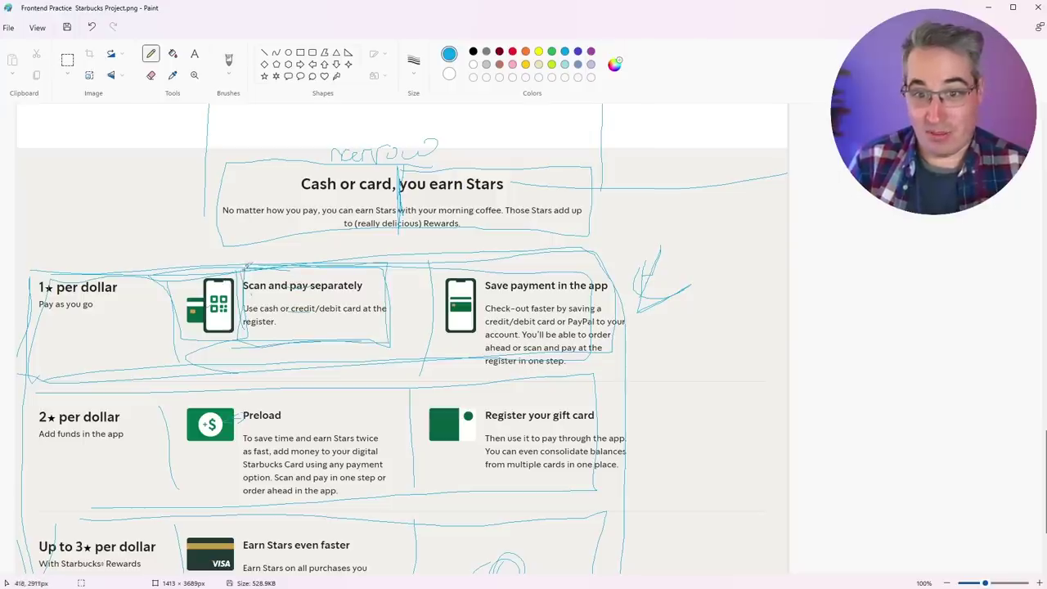
left_click_drag(177, 267, 242, 336)
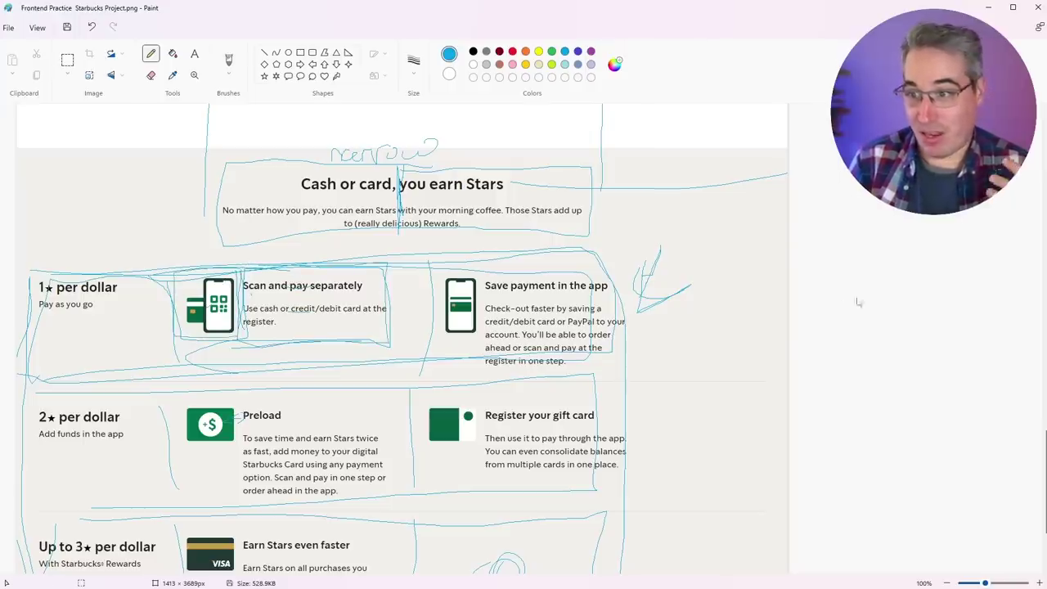
Step: Circle the Save payment phone icon and outline the 'Register your gift card' block in blue
scroll(998, 486, "down", 2)
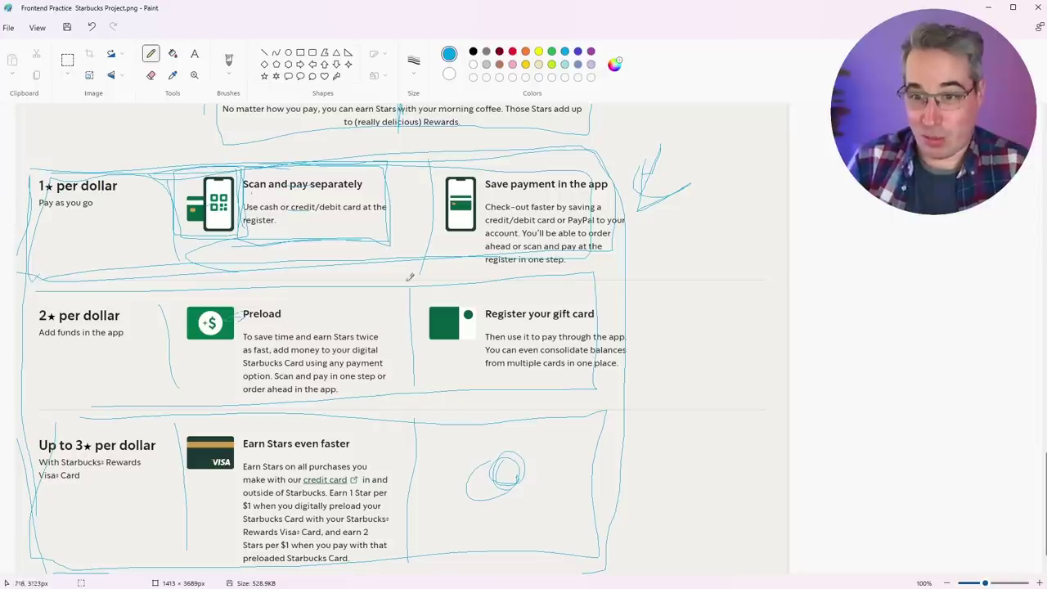
mouse_move(439, 179)
left_mouse_down()
mouse_move(427, 264)
mouse_move(483, 167)
left_mouse_up()
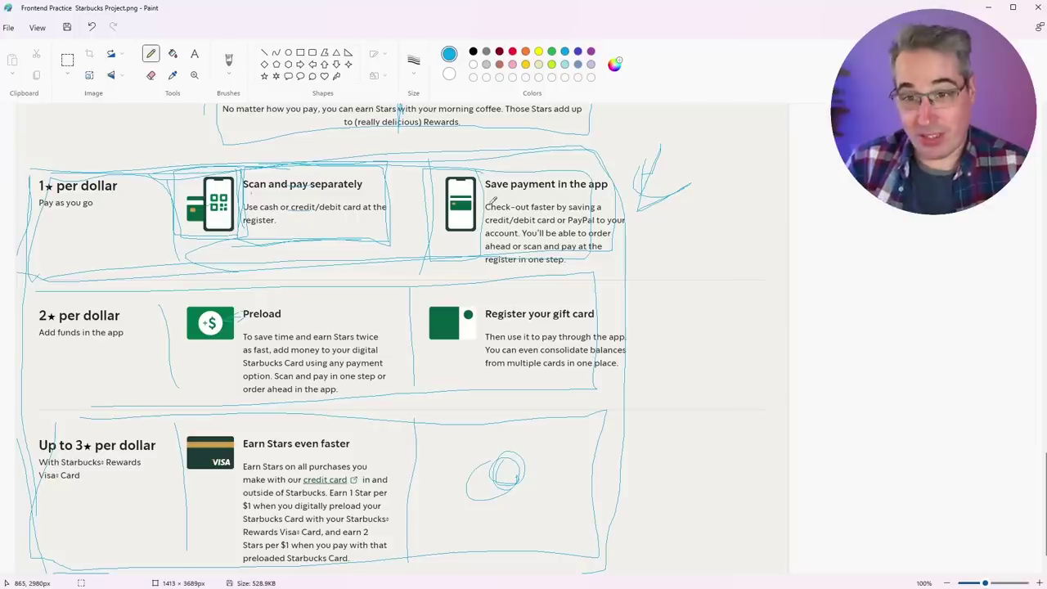
mouse_move(541, 299)
left_mouse_down()
mouse_move(416, 368)
mouse_move(613, 360)
mouse_move(582, 301)
left_mouse_up()
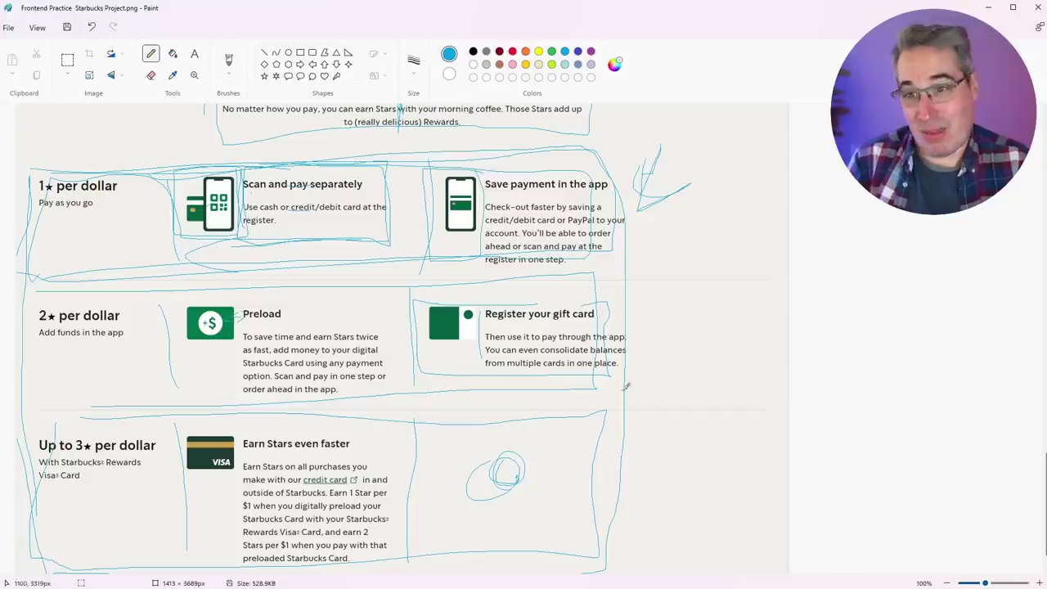
mouse_move(573, 296)
left_mouse_down()
mouse_move(635, 298)
mouse_move(584, 376)
left_mouse_up()
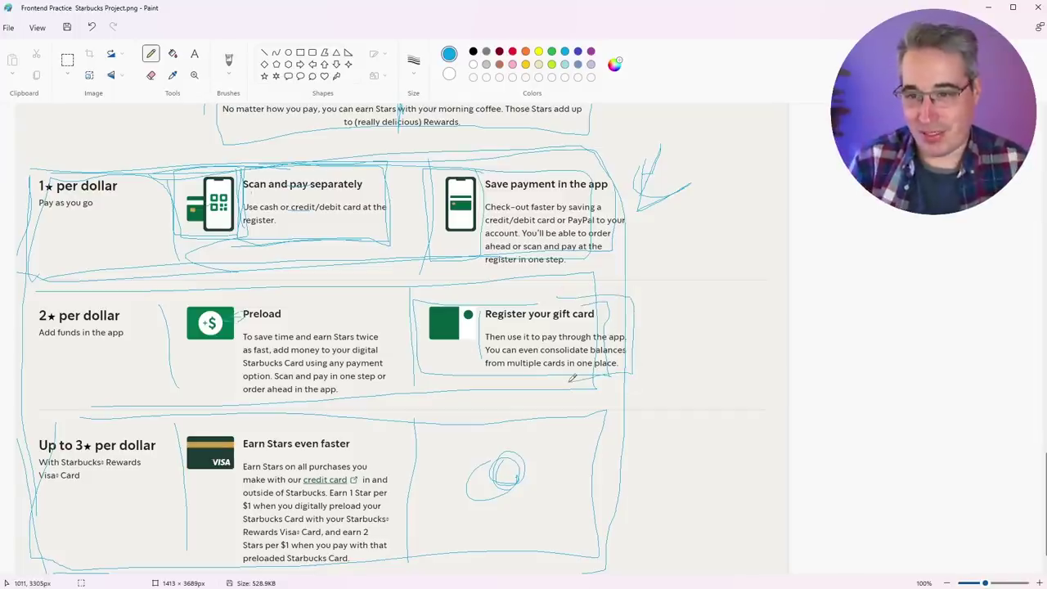
scroll(1014, 454, "down", 1)
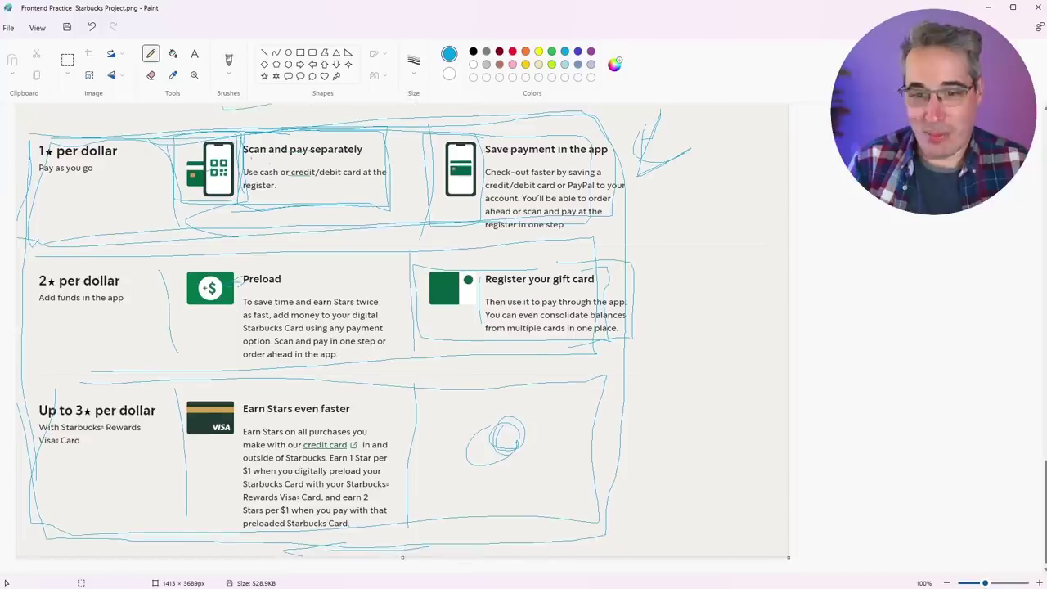
scroll(1044, 475, "down", 1)
scroll(1031, 477, "up", 1)
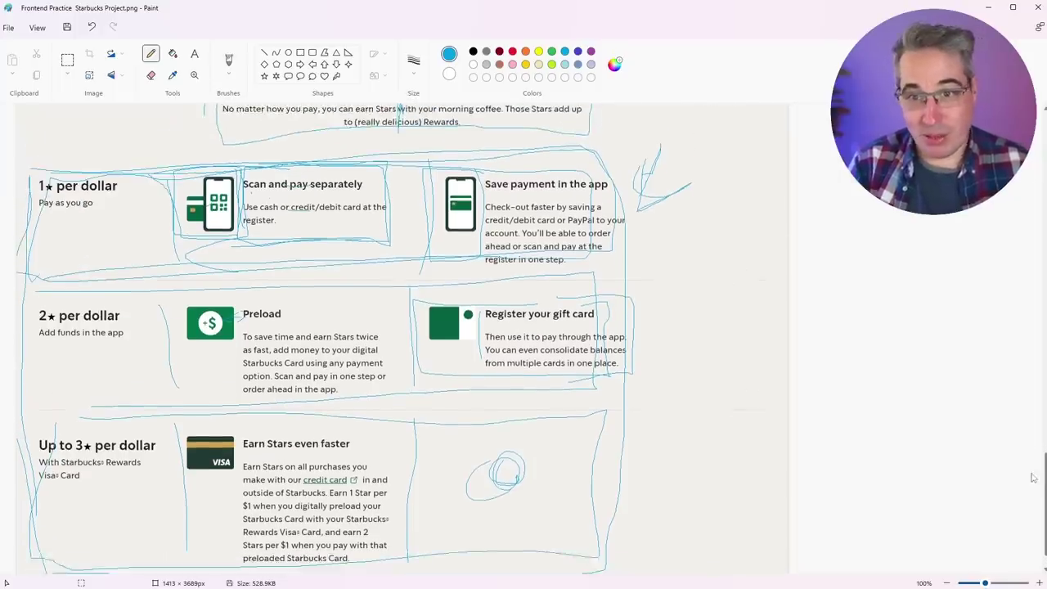
scroll(1030, 483, "down", 1)
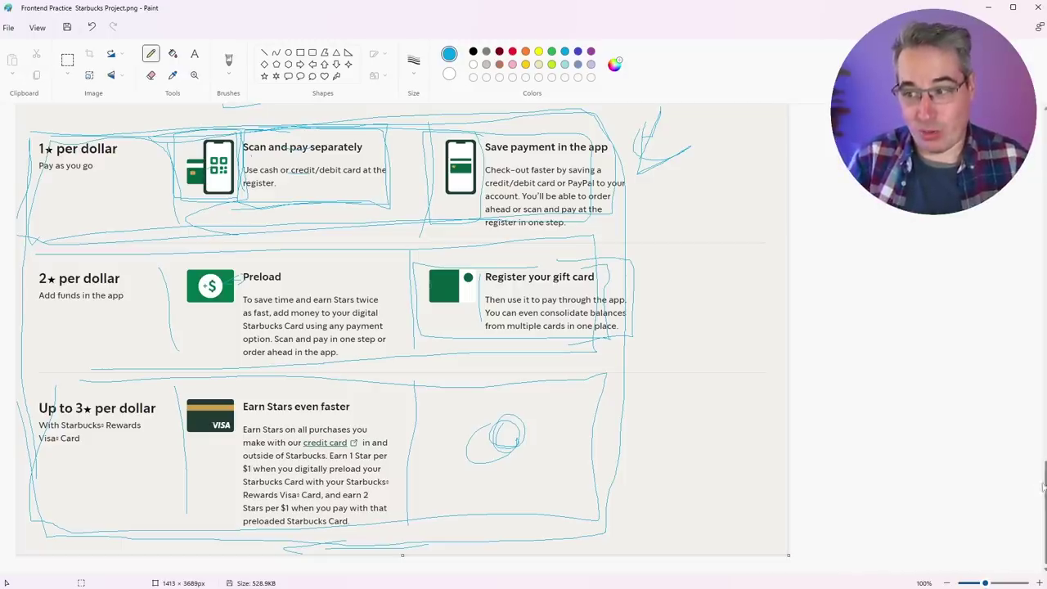
left_click_drag(1044, 483, 1012, 200)
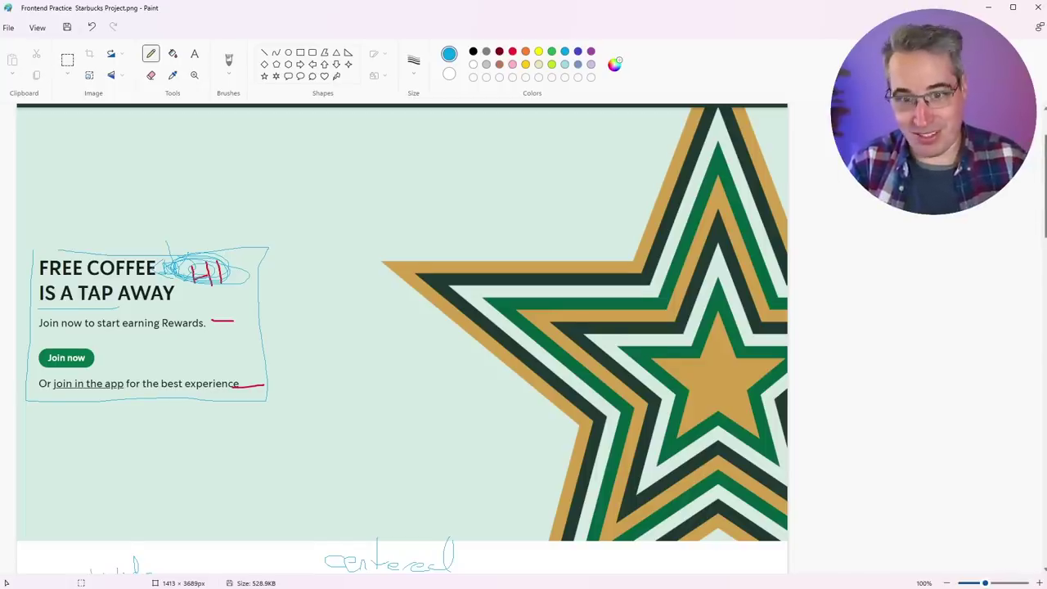
Step: Loop the 50, 150 and 200 star tabs under 'Get your favorites for free' in blue
scroll(1044, 219, "down", 3)
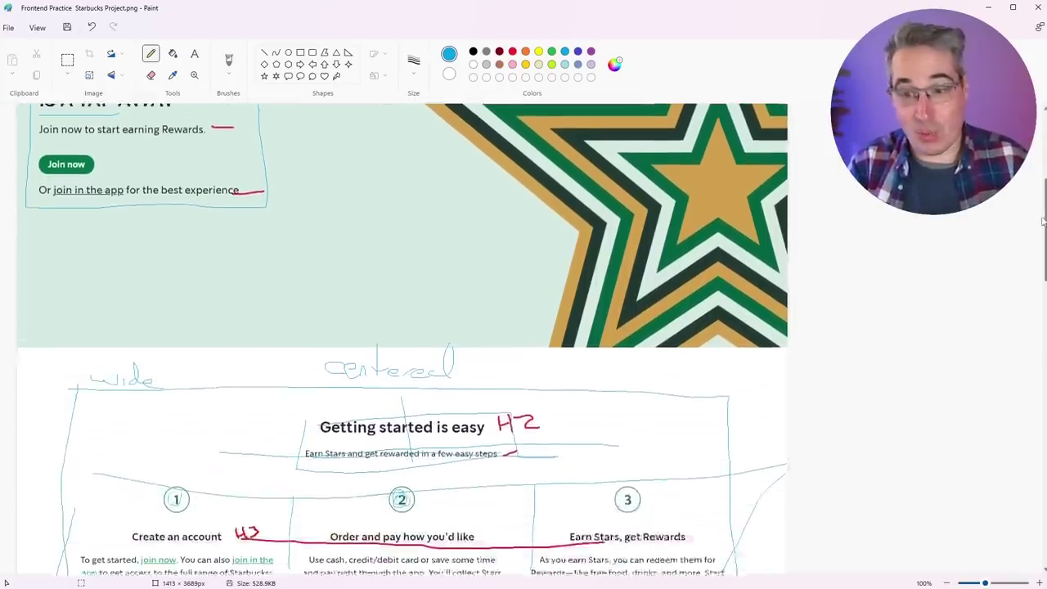
scroll(1043, 220, "down", 3)
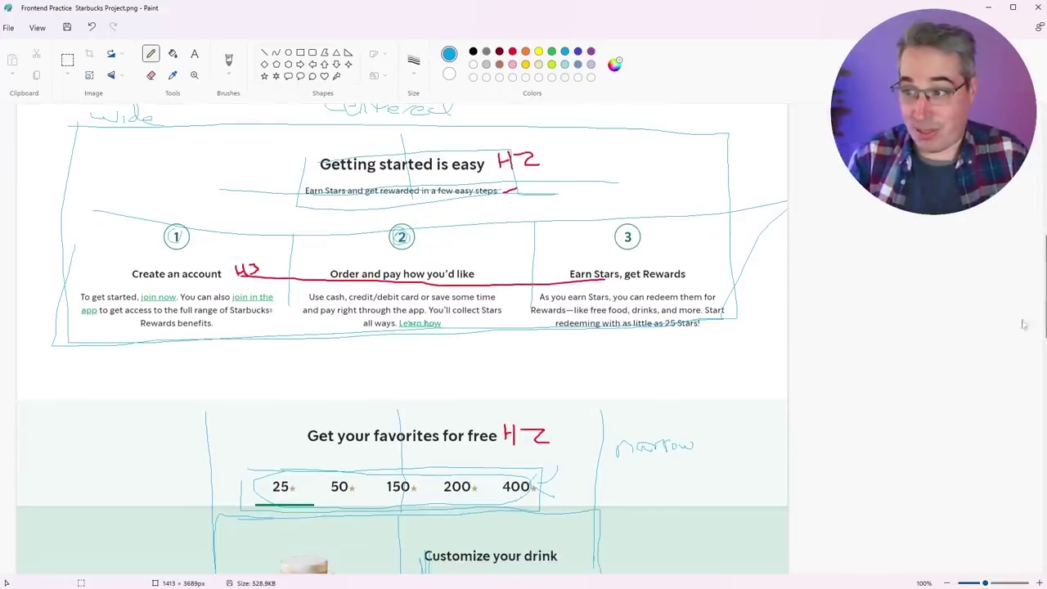
left_click_drag(1040, 325, 1005, 373)
mouse_move(416, 252)
left_mouse_down()
mouse_move(355, 256)
mouse_move(494, 283)
left_mouse_up()
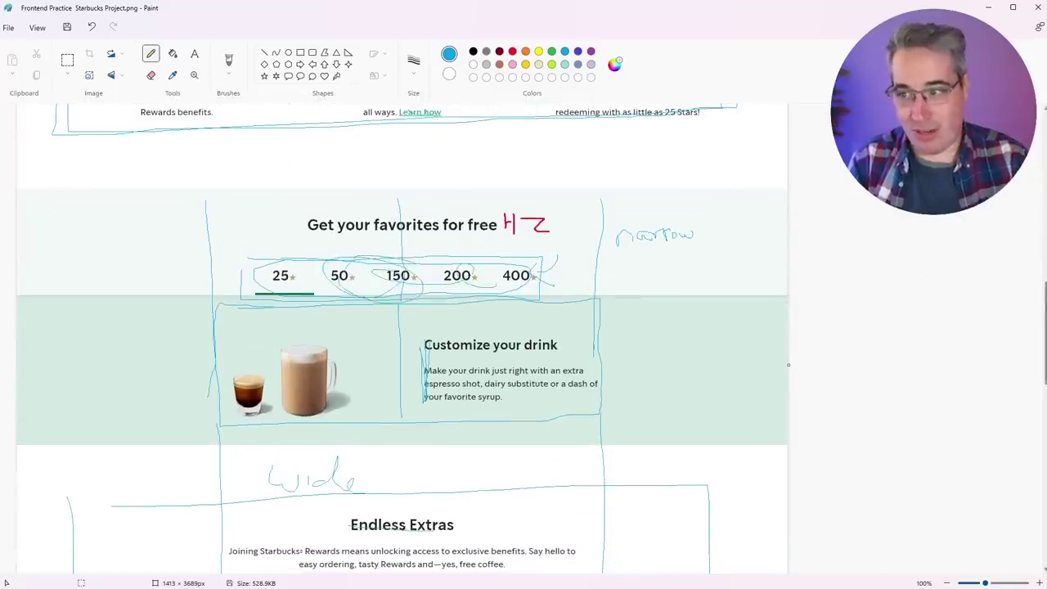
left_click_drag(1045, 311, 1044, 433)
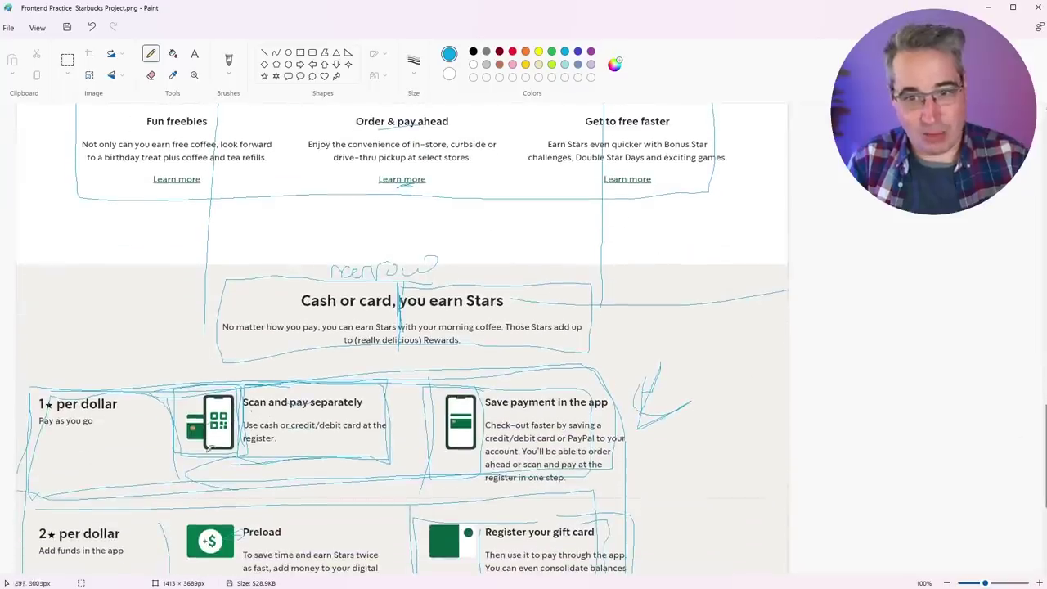